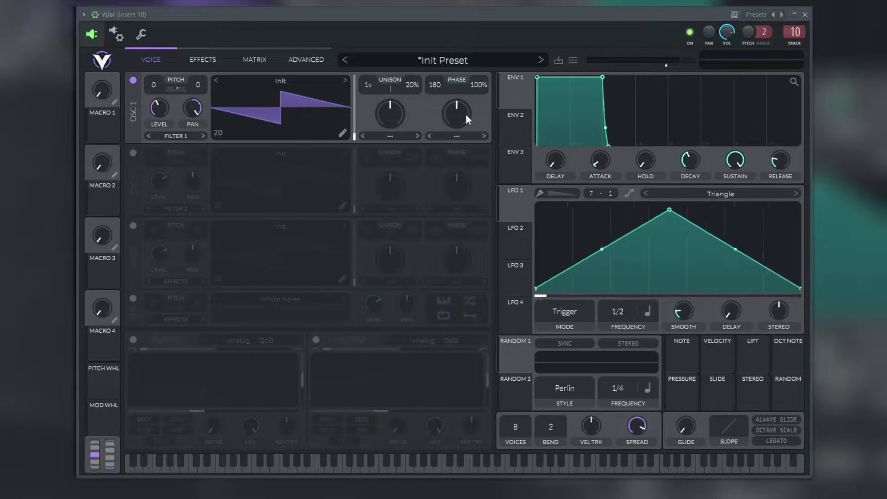
Load the Fleet preset from the preset browser and return to the synth's voice settings.
{"action": "left_click", "coordinate": [451, 60]}
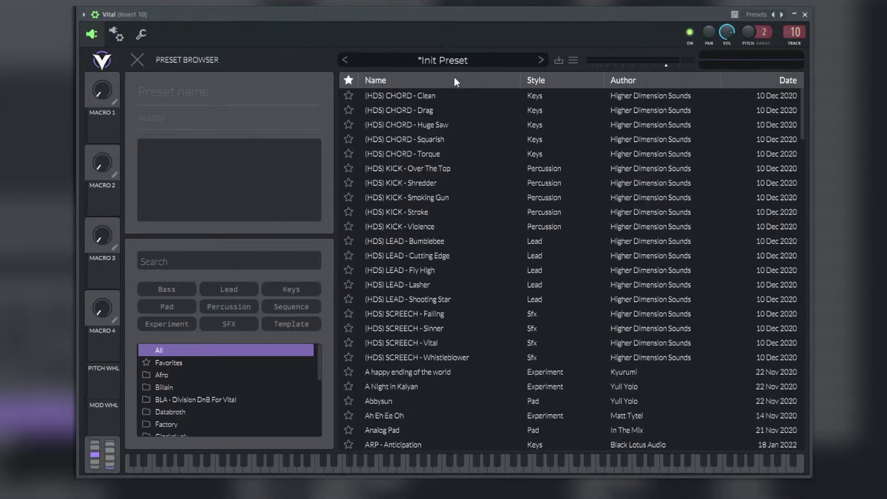
{"action": "scroll", "coordinate": [434, 306], "scroll_direction": "down", "scroll_amount": 3}
{"action": "scroll", "coordinate": [434, 304], "scroll_direction": "down", "scroll_amount": 20}
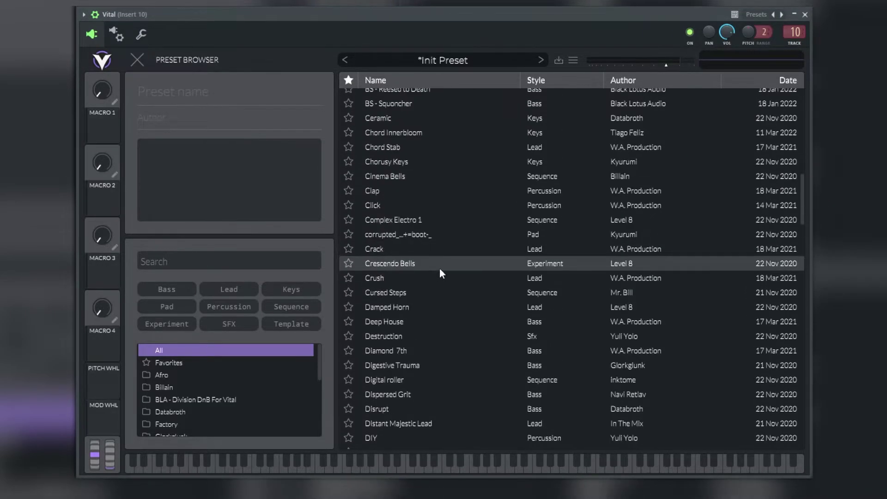
{"action": "left_click", "coordinate": [429, 196]}
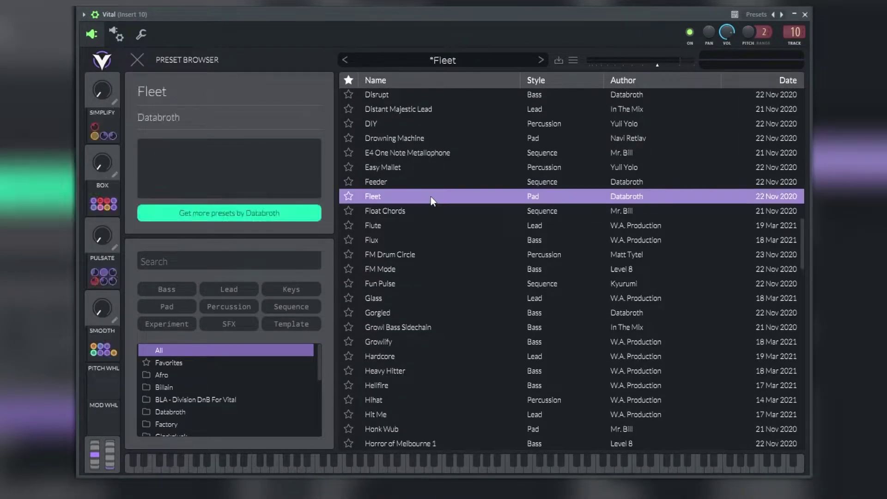
{"action": "left_click", "coordinate": [137, 59]}
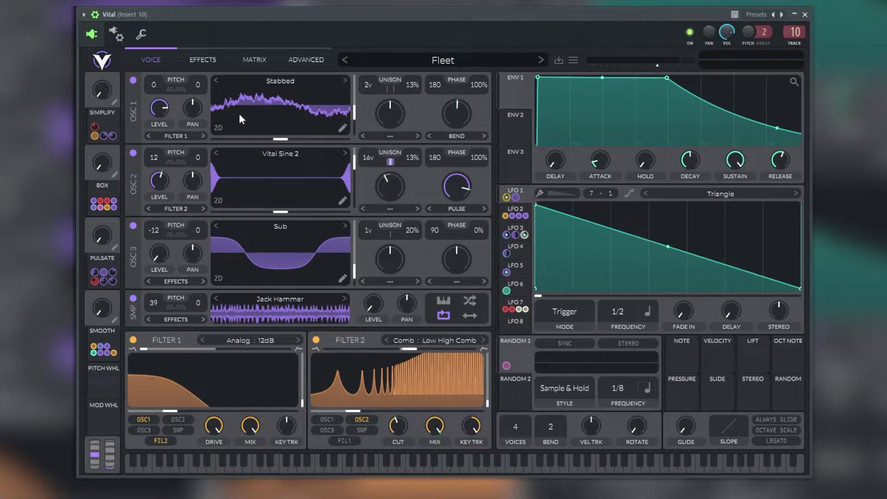
Play the preset, shorten envelope 1's decay and release, and make LFO 1's falling slope end in the first third of its cycle.
{"action": "left_click_drag", "start_coordinate": [162, 112], "coordinate": [195, 112]}
{"action": "left_click", "coordinate": [280, 5]}
{"action": "key", "text": "space"}
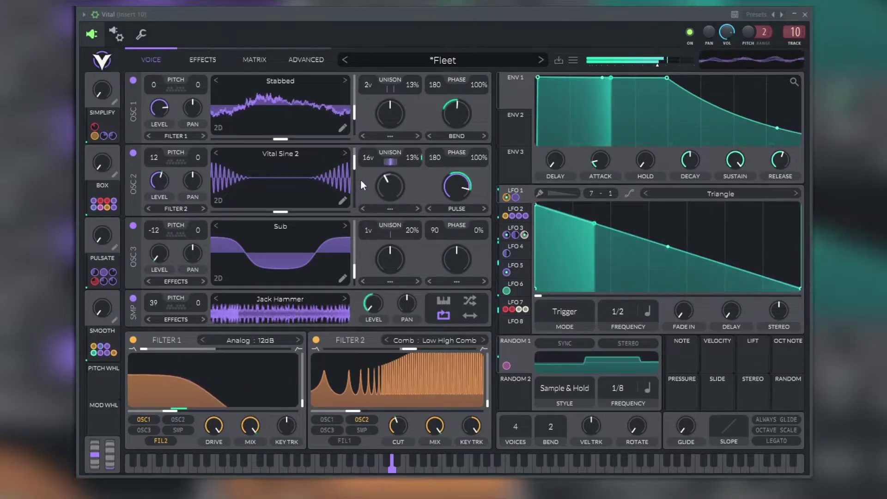
{"action": "left_click_drag", "start_coordinate": [666, 78], "coordinate": [586, 166]}
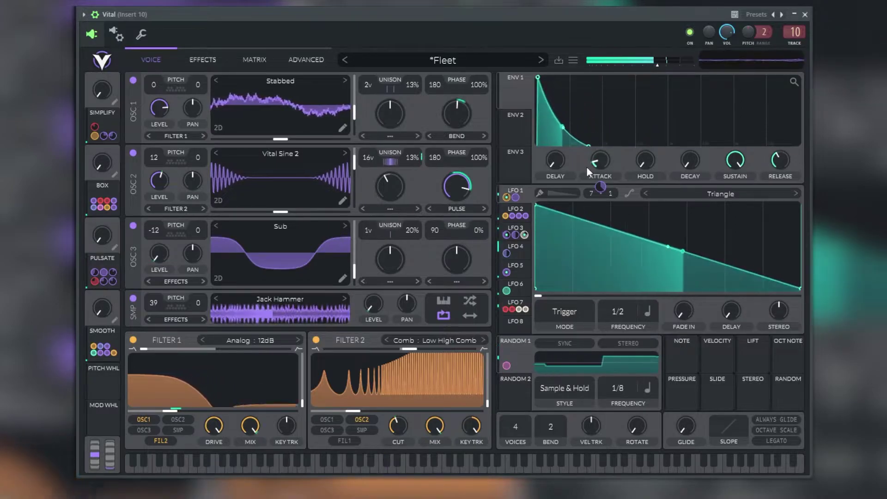
{"action": "left_click_drag", "start_coordinate": [798, 289], "coordinate": [614, 323]}
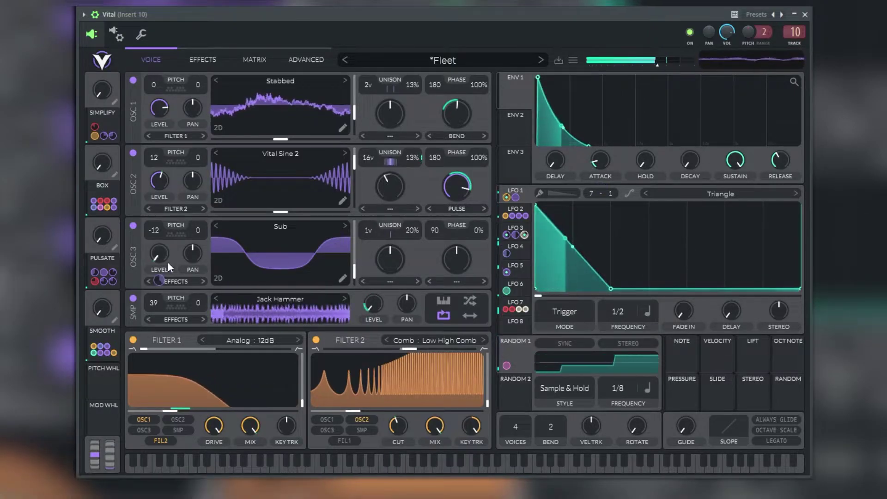
Transpose oscillator 3 to -19 and oscillator 2 to 44, and raise oscillator 2's spectral morph amount.
{"action": "left_click_drag", "start_coordinate": [159, 227], "coordinate": [163, 276]}
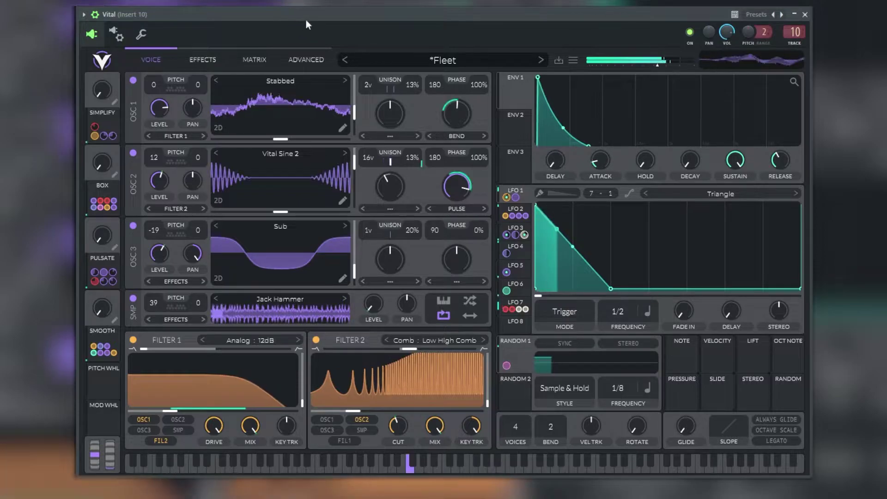
{"action": "left_click_drag", "start_coordinate": [154, 158], "coordinate": [223, 38]}
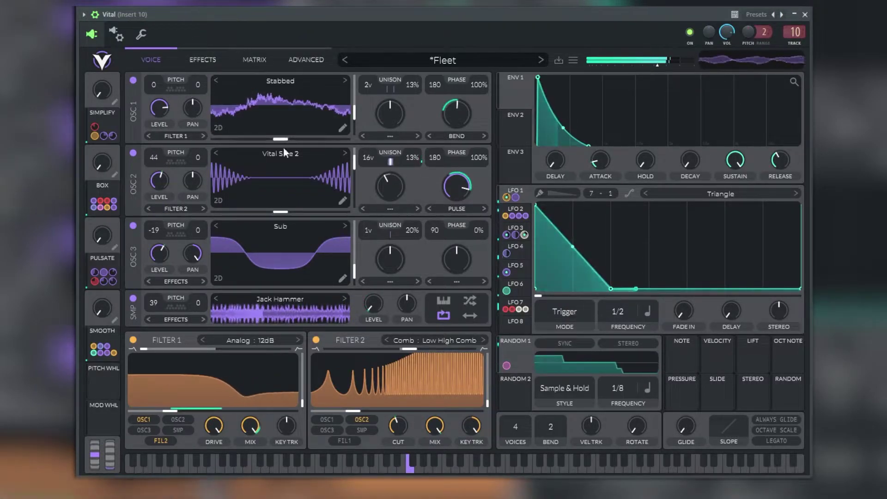
{"action": "left_click_drag", "start_coordinate": [373, 193], "coordinate": [383, 159]}
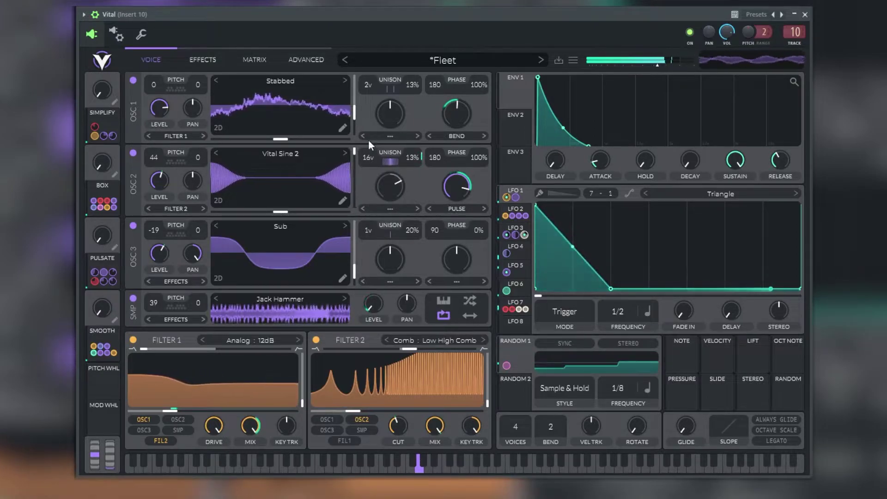
Set oscillator 1 to 9 unison voices and adjust its spectral morph and Bend amounts.
{"action": "left_click_drag", "start_coordinate": [367, 84], "coordinate": [373, 40]}
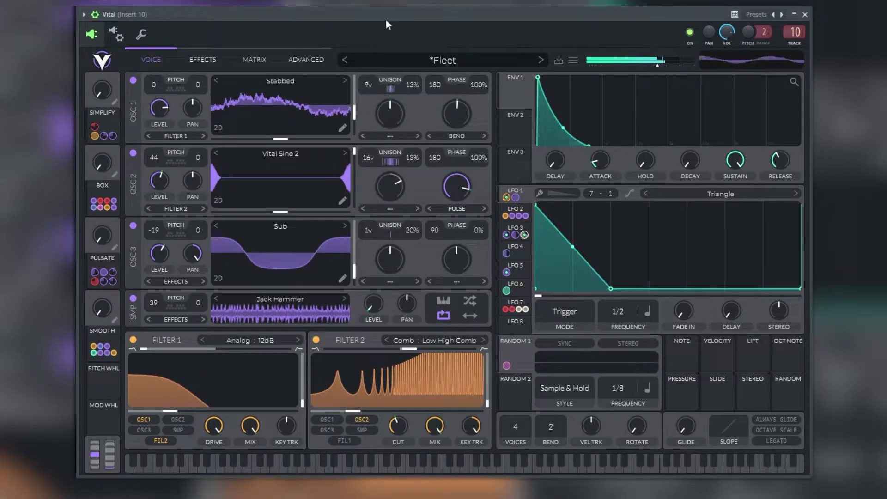
{"action": "left_click_drag", "start_coordinate": [385, 102], "coordinate": [379, 138]}
{"action": "mouse_move", "coordinate": [464, 115]}
{"action": "left_click_drag", "start_coordinate": [465, 115], "coordinate": [458, 34]}
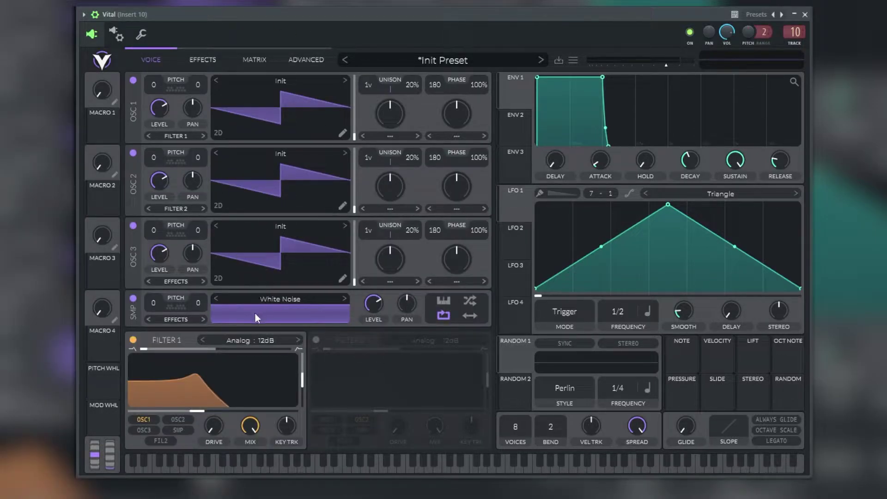
Toggle filter 2, and switch oscillator 1 off and back on.
{"action": "left_click", "coordinate": [314, 341]}
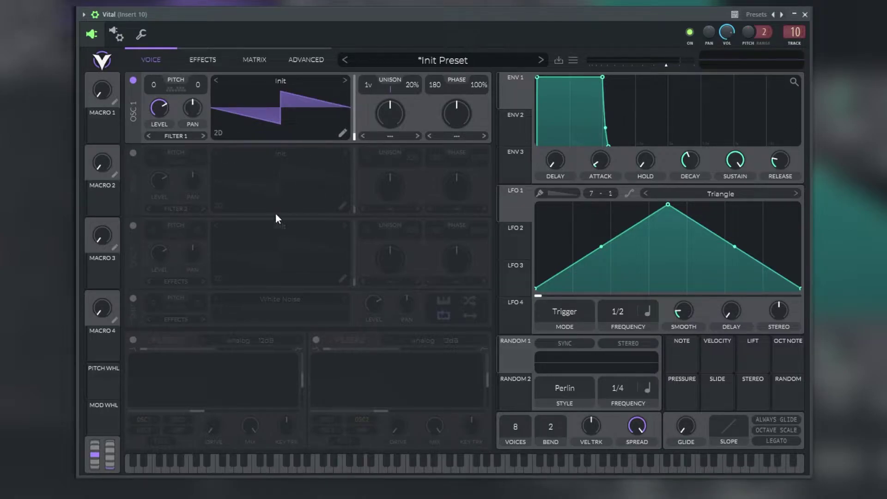
{"action": "left_click", "coordinate": [133, 81]}
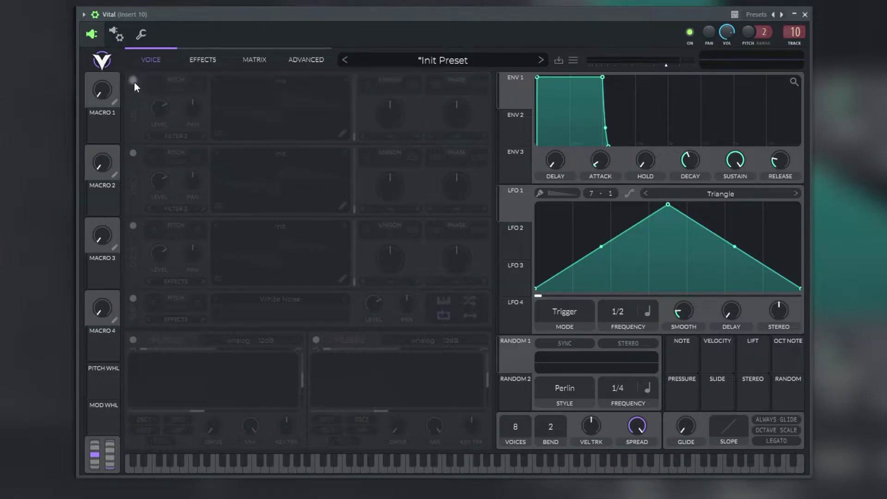
{"action": "left_click", "coordinate": [133, 80]}
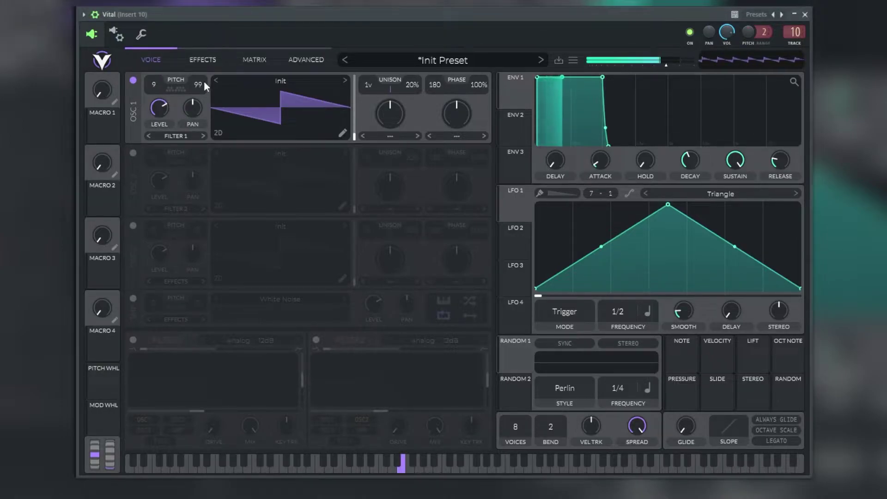
Try changing oscillator 1's fine pitch and view its output routing options without choosing another one.
{"action": "left_click_drag", "start_coordinate": [204, 82], "coordinate": [207, 41]}
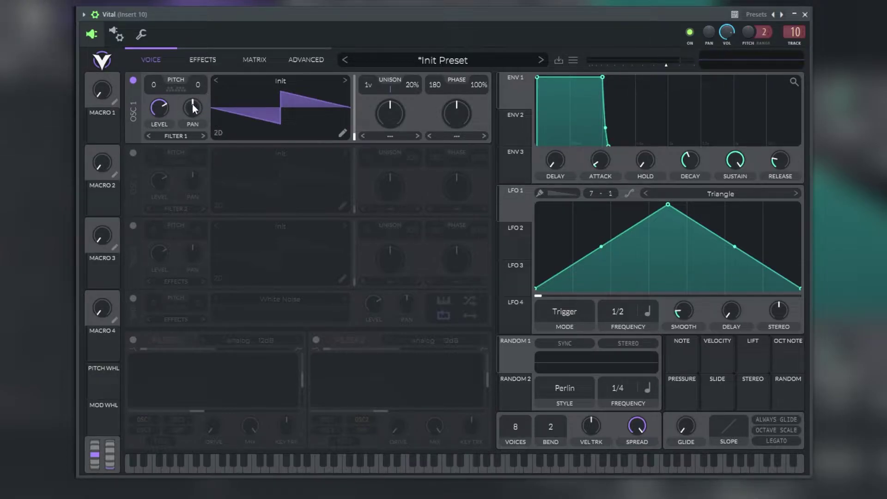
{"action": "left_click", "coordinate": [173, 135]}
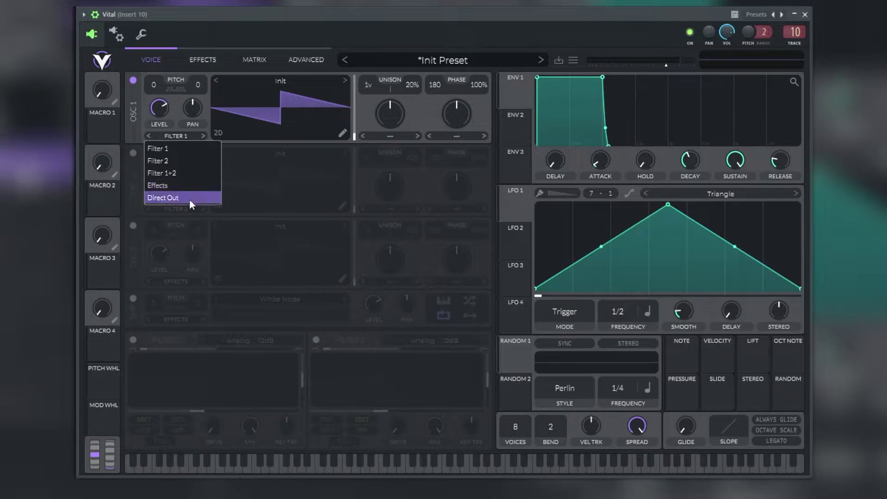
{"action": "left_click", "coordinate": [232, 177]}
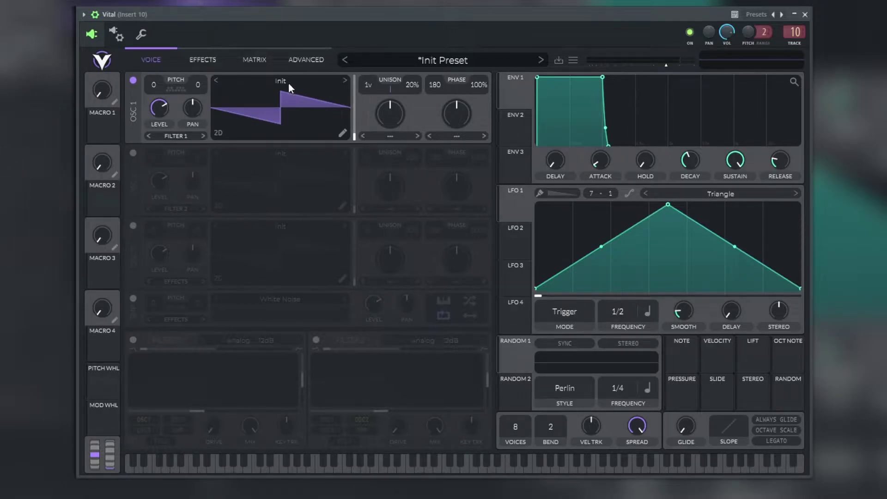
Cycle oscillator 1's waveform display through the 3D and spectral views and back to 2D.
{"action": "left_click", "coordinate": [219, 134]}
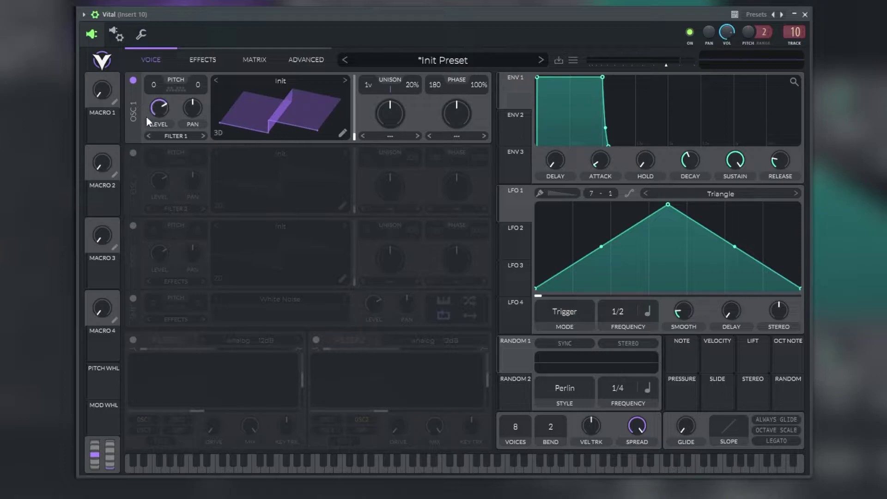
{"action": "left_click", "coordinate": [218, 133]}
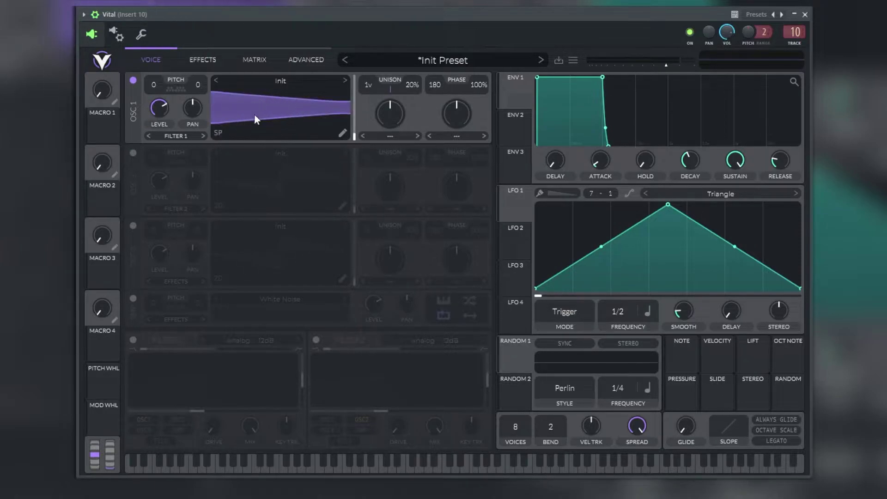
{"action": "left_click", "coordinate": [279, 115]}
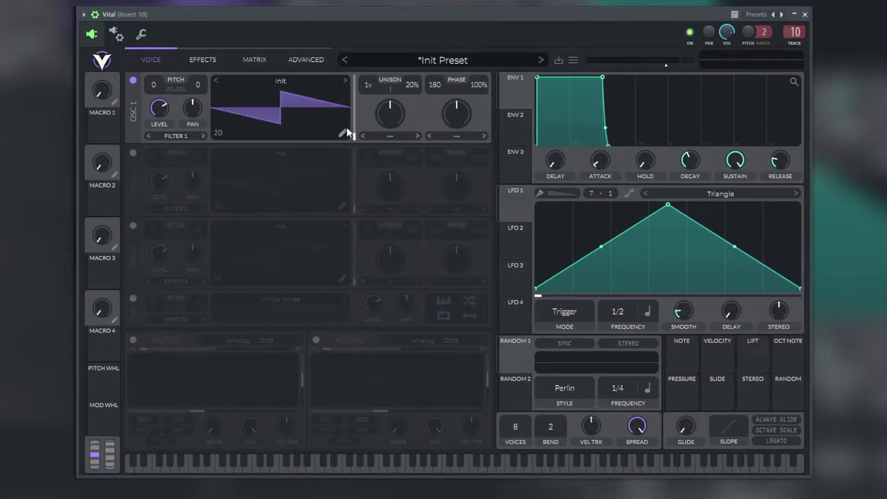
Reshape oscillator 1's Init waveform in the wavetable editor by redrawing its harmonic phases and amplitudes.
{"action": "left_click", "coordinate": [342, 133]}
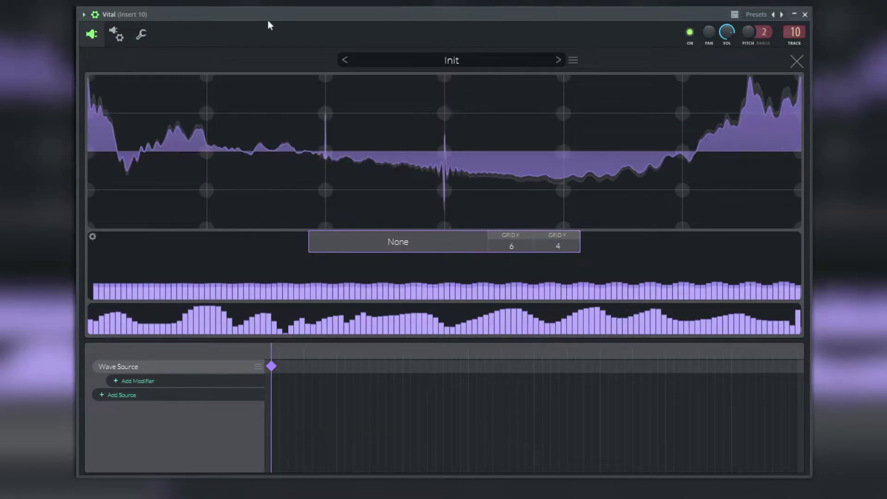
{"action": "mouse_move", "coordinate": [240, 321]}
{"action": "left_mouse_down"}
{"action": "mouse_move", "coordinate": [367, 300]}
{"action": "mouse_move", "coordinate": [613, 325]}
{"action": "mouse_move", "coordinate": [700, 323]}
{"action": "left_mouse_up"}
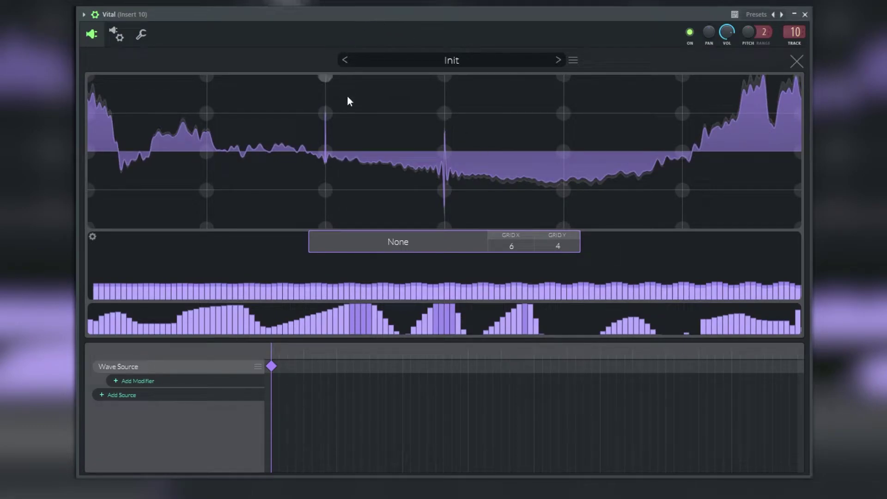
{"action": "left_click_drag", "start_coordinate": [162, 318], "coordinate": [301, 308]}
{"action": "mouse_move", "coordinate": [208, 286]}
{"action": "left_mouse_down"}
{"action": "mouse_move", "coordinate": [429, 288]}
{"action": "mouse_move", "coordinate": [180, 301]}
{"action": "mouse_move", "coordinate": [125, 283]}
{"action": "mouse_move", "coordinate": [102, 312]}
{"action": "mouse_move", "coordinate": [269, 305]}
{"action": "mouse_move", "coordinate": [285, 260]}
{"action": "mouse_move", "coordinate": [366, 242]}
{"action": "mouse_move", "coordinate": [580, 233]}
{"action": "mouse_move", "coordinate": [504, 291]}
{"action": "mouse_move", "coordinate": [235, 282]}
{"action": "mouse_move", "coordinate": [116, 307]}
{"action": "mouse_move", "coordinate": [188, 271]}
{"action": "mouse_move", "coordinate": [648, 277]}
{"action": "left_mouse_up"}
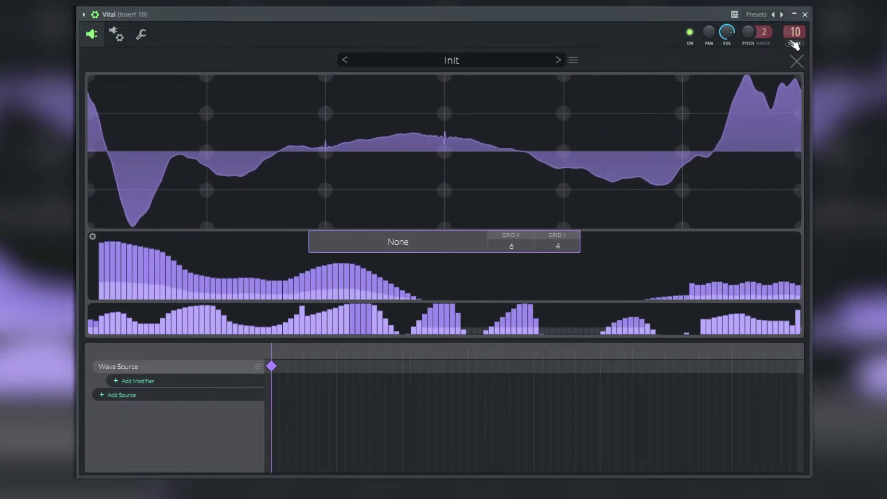
{"action": "left_click", "coordinate": [796, 61]}
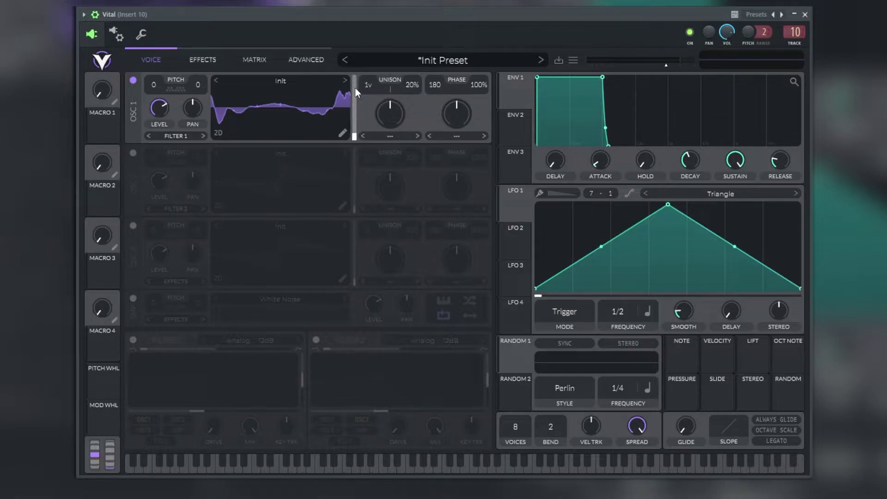
Try different unison amounts on oscillator 1, ending with 8 voices and 0% detune.
{"action": "left_click_drag", "start_coordinate": [369, 84], "coordinate": [375, 14]}
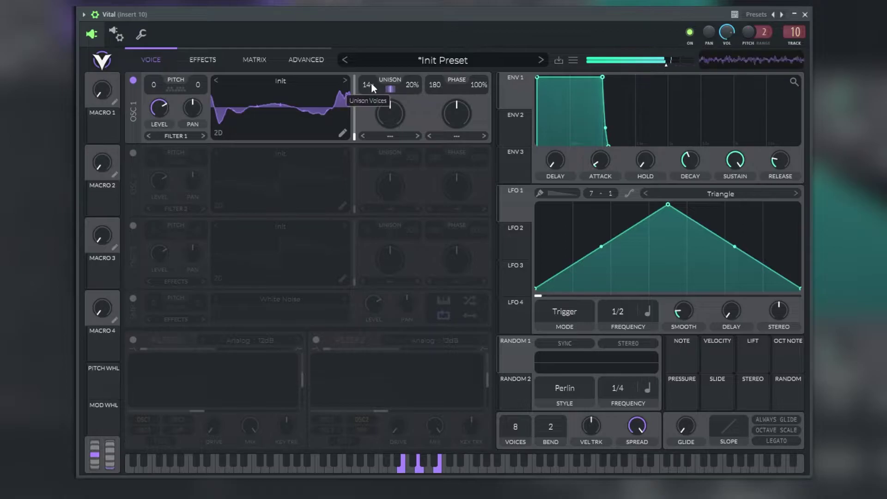
{"action": "left_click_drag", "start_coordinate": [370, 83], "coordinate": [397, 125]}
{"action": "left_click_drag", "start_coordinate": [411, 86], "coordinate": [408, 14]}
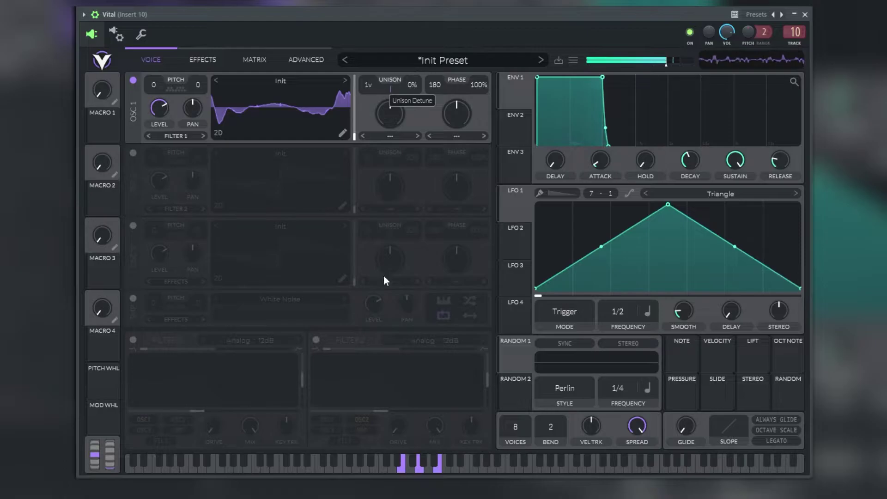
{"action": "left_click_drag", "start_coordinate": [368, 84], "coordinate": [370, 28]}
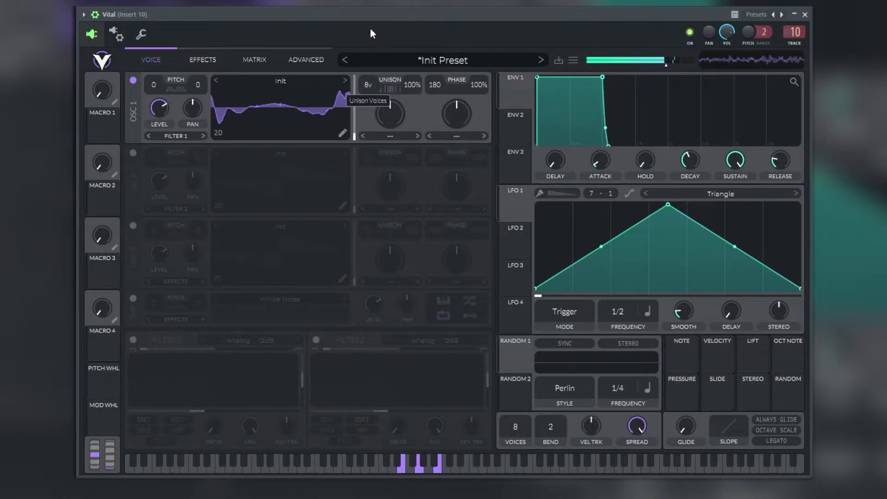
{"action": "left_click_drag", "start_coordinate": [415, 84], "coordinate": [400, 190]}
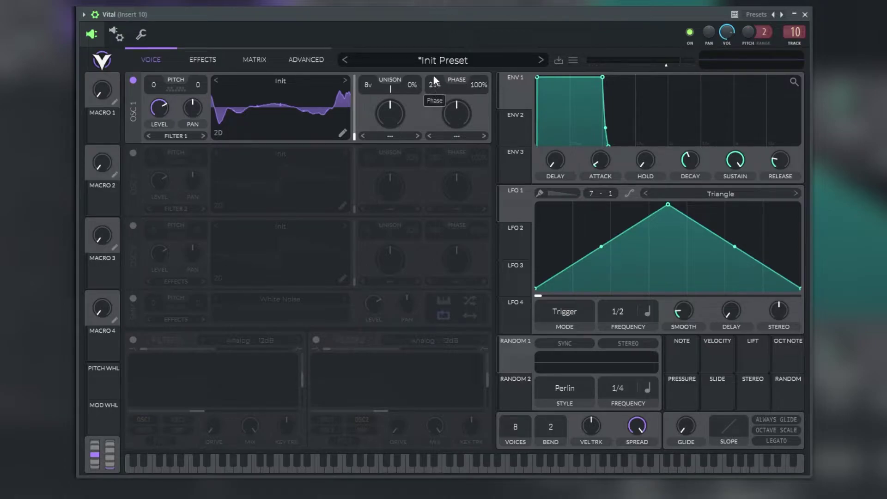
Sweep oscillator 1's phase through its range and set it to 360.
{"action": "left_click_drag", "start_coordinate": [433, 76], "coordinate": [438, 8]}
{"action": "left_click_drag", "start_coordinate": [438, 8], "coordinate": [442, 277]}
{"action": "left_click_drag", "start_coordinate": [433, 79], "coordinate": [433, 1]}
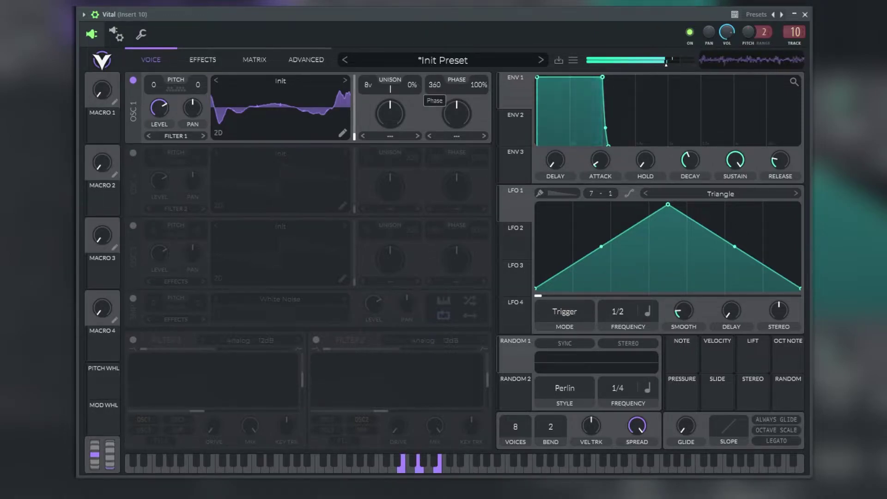
Lower oscillator 1's phase, and sweep its phase randomization down and back up.
{"action": "mouse_move", "coordinate": [479, 85]}
{"action": "left_mouse_down"}
{"action": "mouse_move", "coordinate": [478, 203]}
{"action": "mouse_move", "coordinate": [475, 91]}
{"action": "left_mouse_up"}
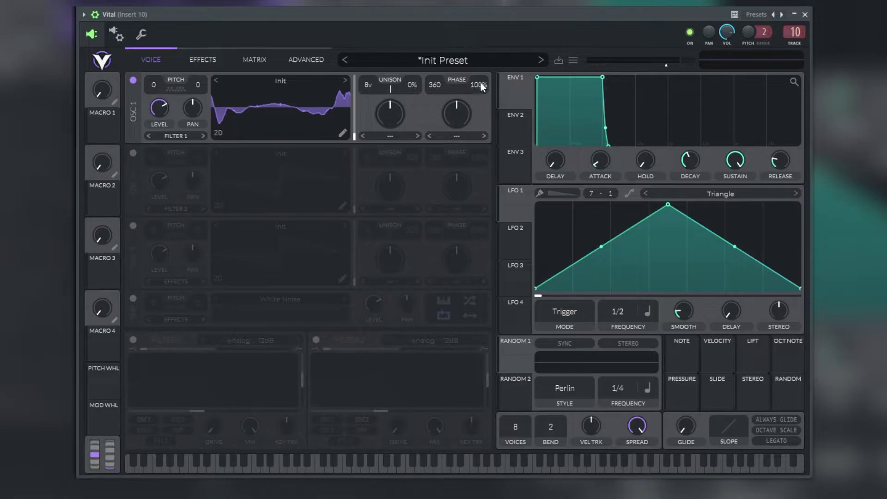
{"action": "left_click_drag", "start_coordinate": [480, 85], "coordinate": [474, 177]}
{"action": "left_click_drag", "start_coordinate": [434, 85], "coordinate": [431, 124]}
{"action": "left_click_drag", "start_coordinate": [477, 92], "coordinate": [484, 14]}
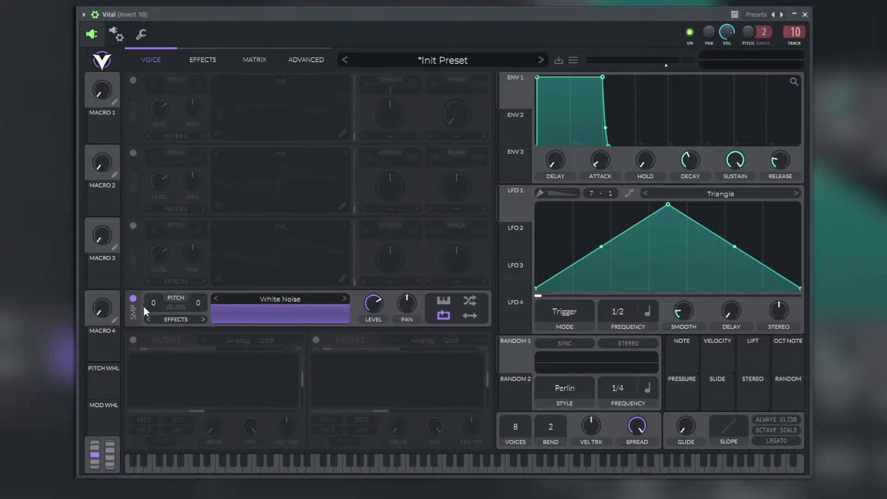
Switch the White Noise sampler off and back on, and view its output routing options.
{"action": "left_click", "coordinate": [133, 298]}
{"action": "left_click", "coordinate": [133, 298]}
{"action": "left_click_drag", "start_coordinate": [154, 306], "coordinate": [214, 317]}
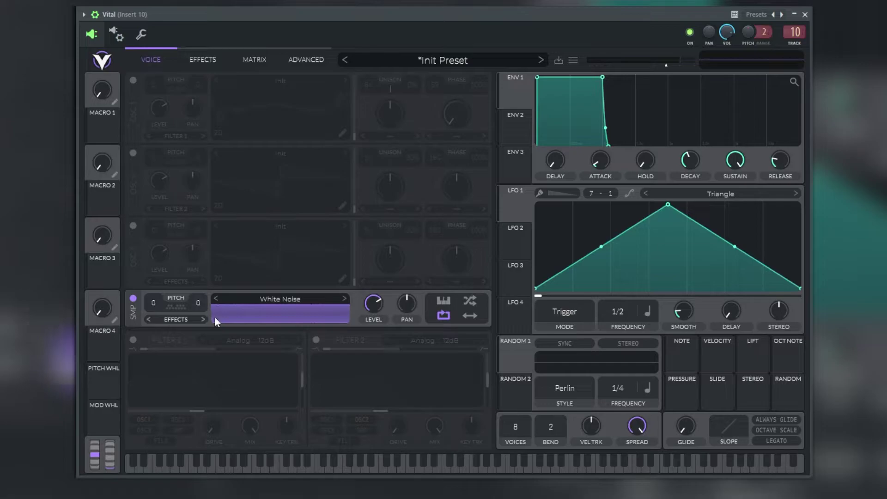
{"action": "left_click", "coordinate": [170, 318]}
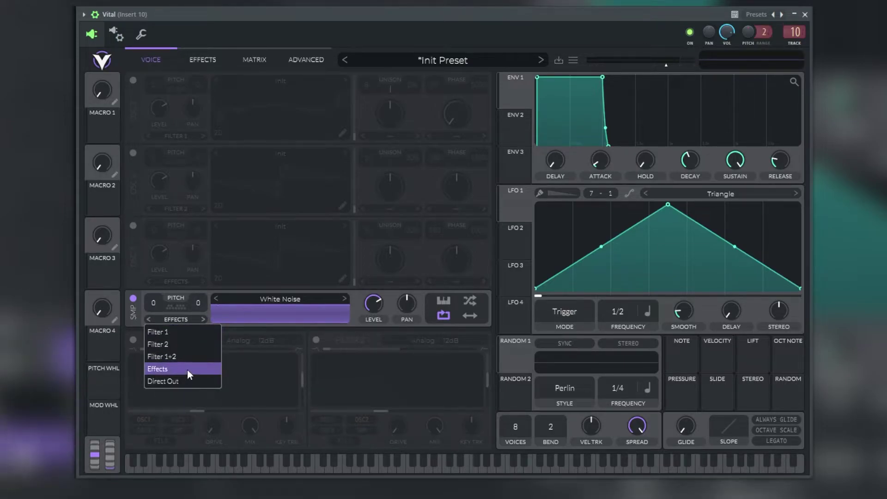
{"action": "left_click", "coordinate": [268, 340]}
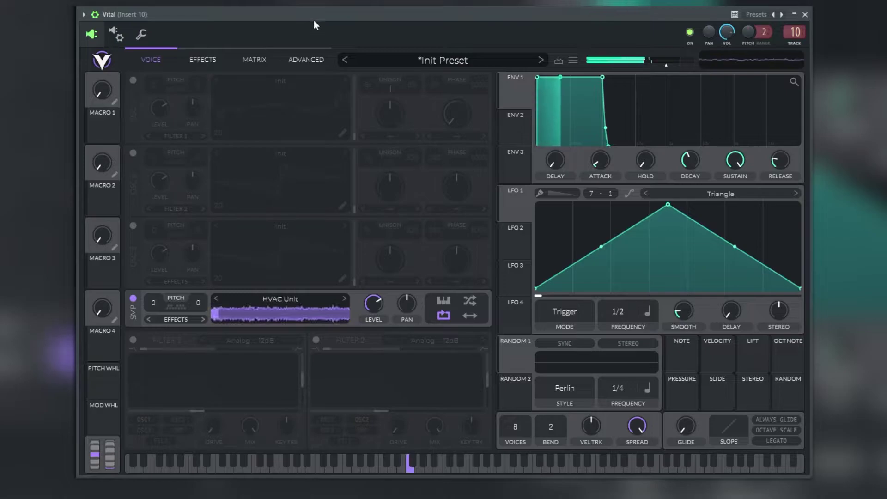
Change the sampler's sound from HVAC Unit to Jack Hammer.
{"action": "left_click", "coordinate": [343, 298]}
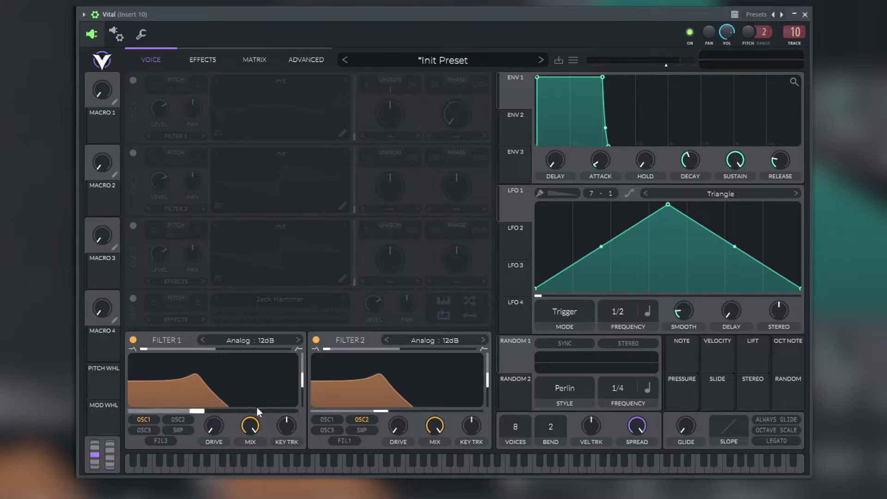
Raise filter 1's cutoff and lower its resonance, trying its oscillator inputs with oscillator 1 switched on.
{"action": "left_click_drag", "start_coordinate": [201, 414], "coordinate": [217, 412]}
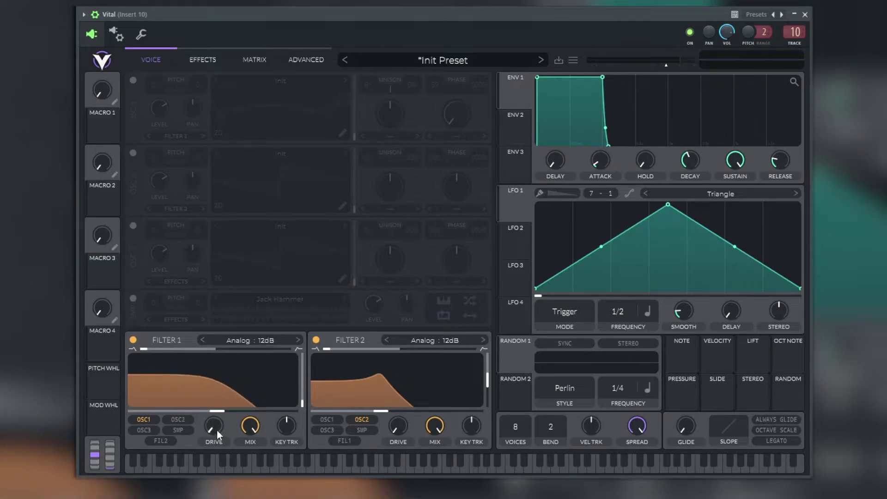
{"action": "left_click", "coordinate": [178, 430]}
{"action": "left_click", "coordinate": [177, 418]}
{"action": "left_click", "coordinate": [134, 79]}
Reduce envelope 1's decay to zero and lengthen its release.
{"action": "left_click_drag", "start_coordinate": [602, 77], "coordinate": [536, 77]}
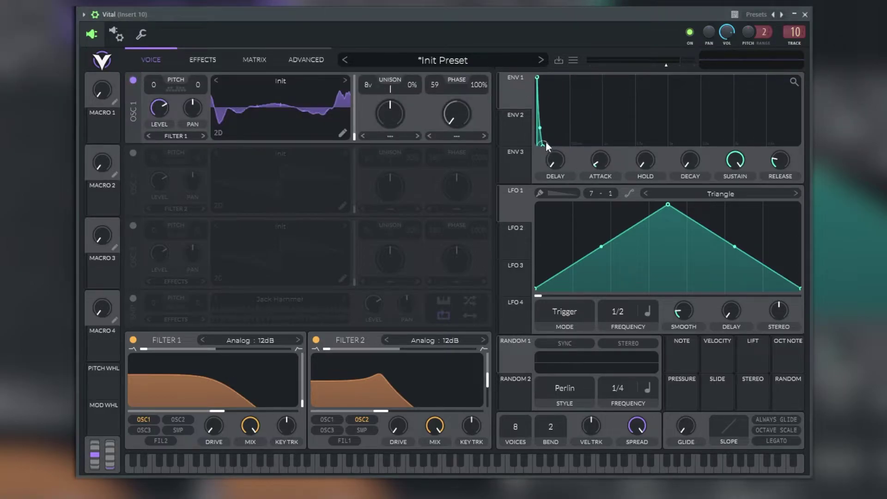
{"action": "left_click_drag", "start_coordinate": [543, 144], "coordinate": [648, 155]}
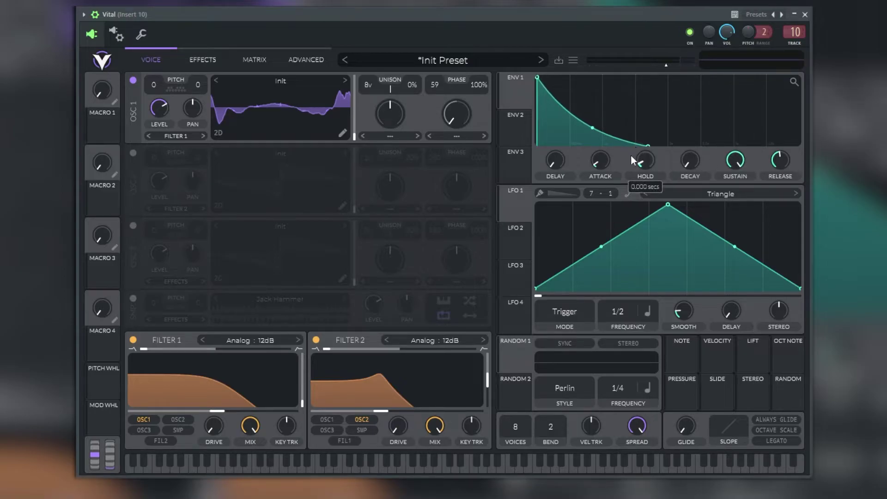
Try longer attack times on envelope 1, up to about 1.18 seconds, and bring the attack back to zero.
{"action": "left_click_drag", "start_coordinate": [597, 165], "coordinate": [591, 119]}
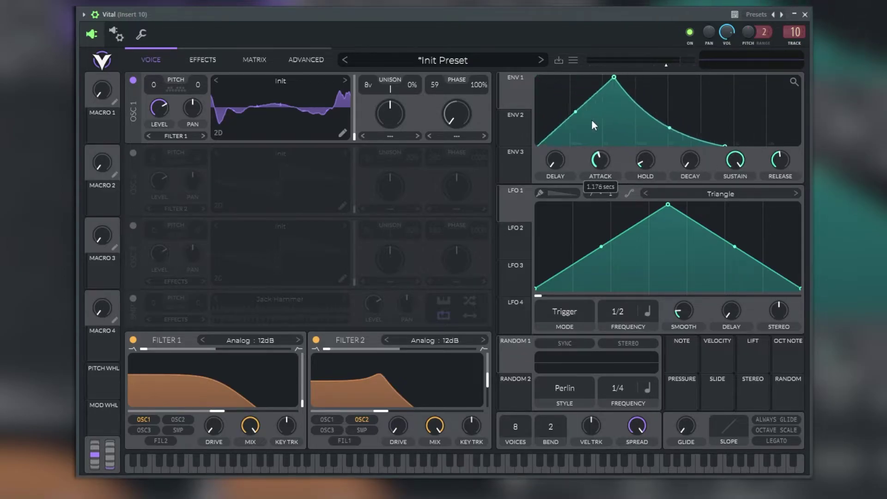
{"action": "double_click", "coordinate": [561, 90]}
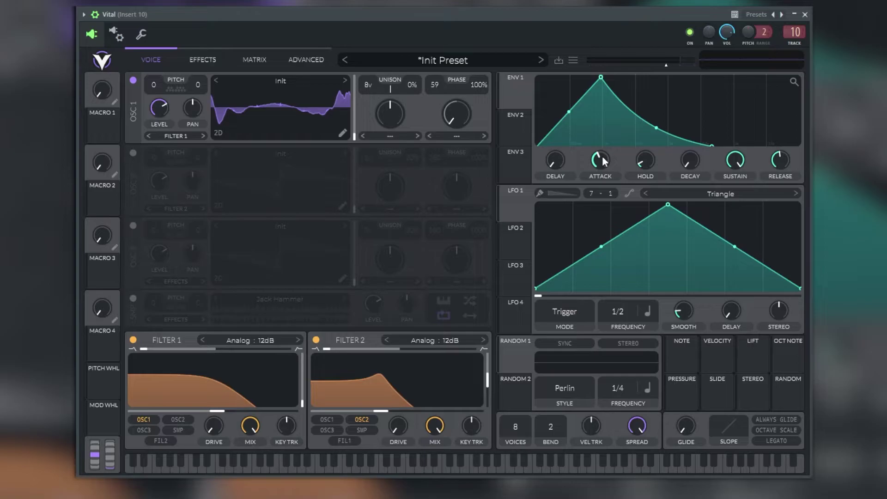
{"action": "double_click", "coordinate": [602, 156]}
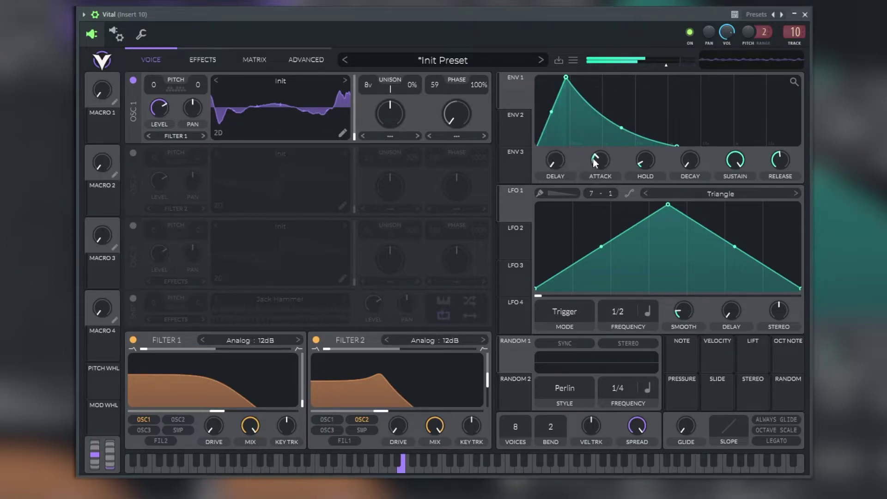
{"action": "left_click_drag", "start_coordinate": [594, 161], "coordinate": [586, 176]}
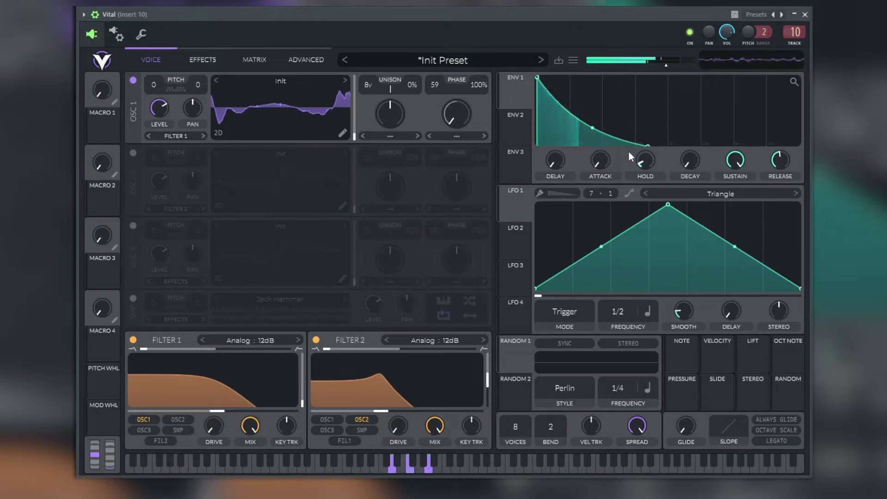
Raise envelope 1's hold and decay, and try a longer attack with a bowed curve before removing the attack.
{"action": "left_click_drag", "start_coordinate": [643, 160], "coordinate": [659, 86]}
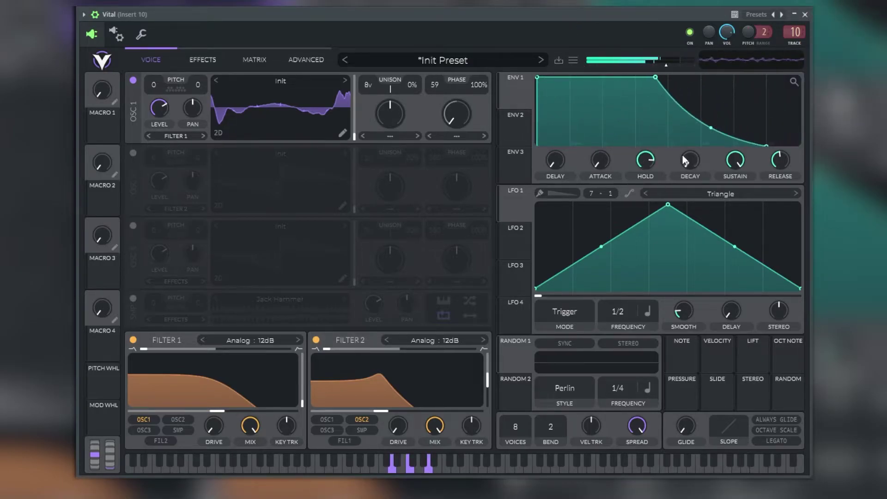
{"action": "left_click_drag", "start_coordinate": [600, 157], "coordinate": [618, 102]}
{"action": "left_click_drag", "start_coordinate": [680, 111], "coordinate": [681, 94]}
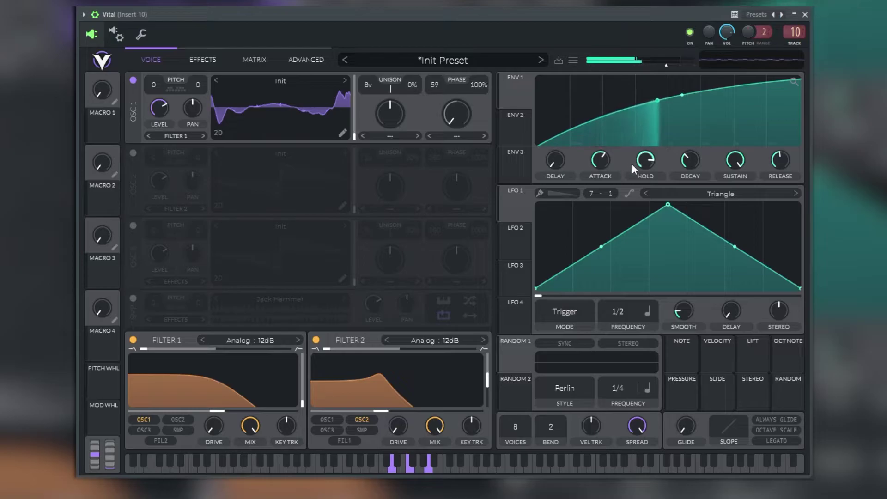
{"action": "left_click_drag", "start_coordinate": [601, 157], "coordinate": [590, 214]}
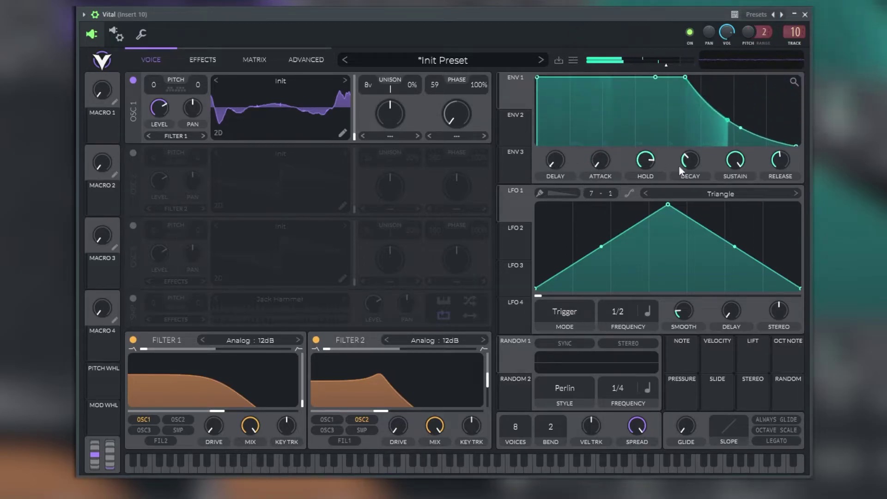
Drop envelope 1's sustain to zero and show envelope 2's settings.
{"action": "left_click", "coordinate": [530, 115]}
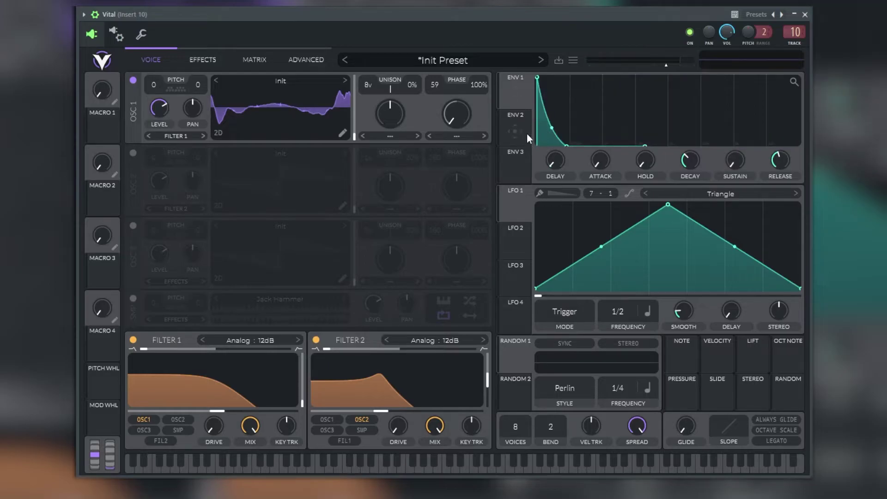
{"action": "left_click", "coordinate": [516, 123]}
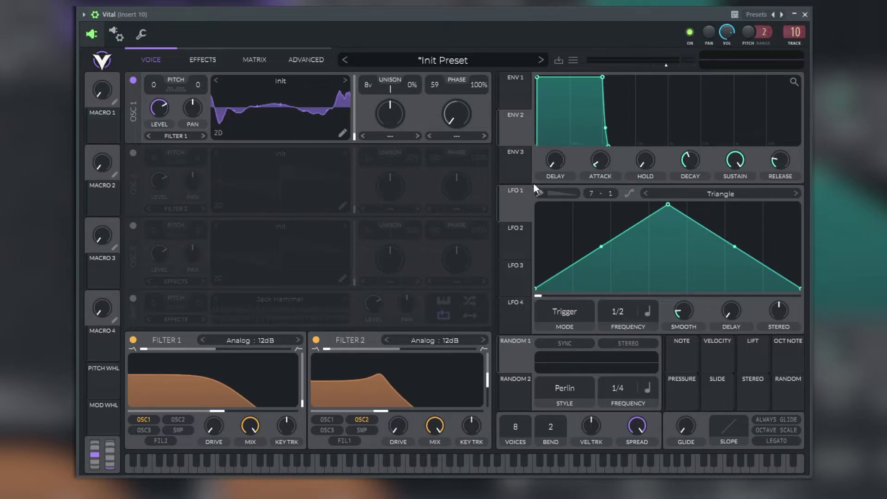
Change LFO 1's shape to Square and reshape it by moving its middle point down and partway up.
{"action": "left_click", "coordinate": [796, 194]}
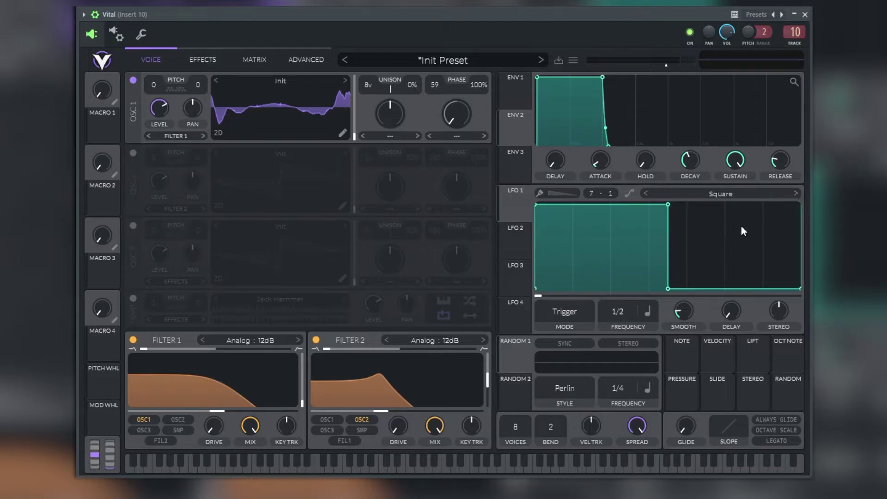
{"action": "left_click_drag", "start_coordinate": [667, 205], "coordinate": [664, 334]}
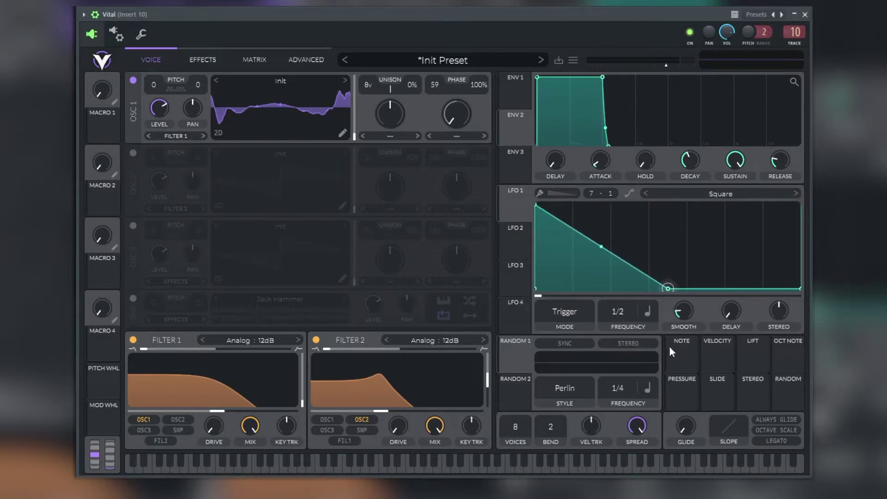
{"action": "left_click_drag", "start_coordinate": [667, 288], "coordinate": [667, 240]}
Paint a step pattern on LFO 1's curve with the step brush, and load the Growing Oscillations shape.
{"action": "left_click", "coordinate": [557, 196]}
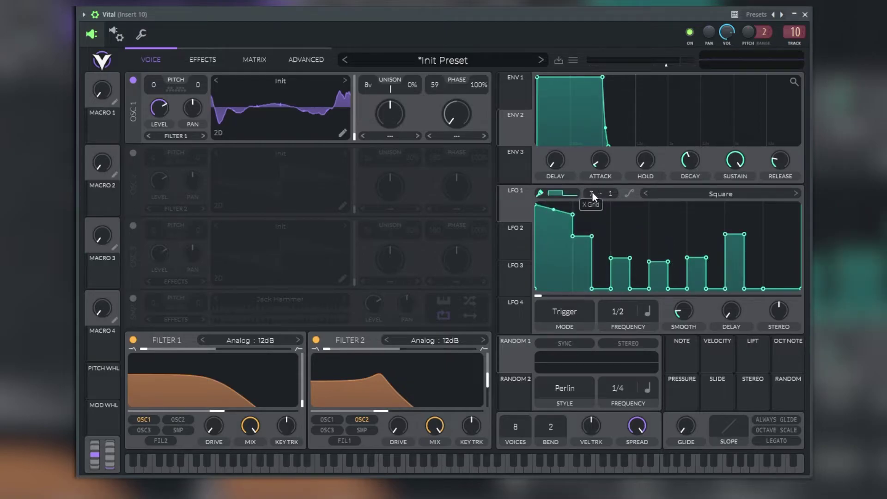
{"action": "left_click_drag", "start_coordinate": [538, 295], "coordinate": [574, 295]}
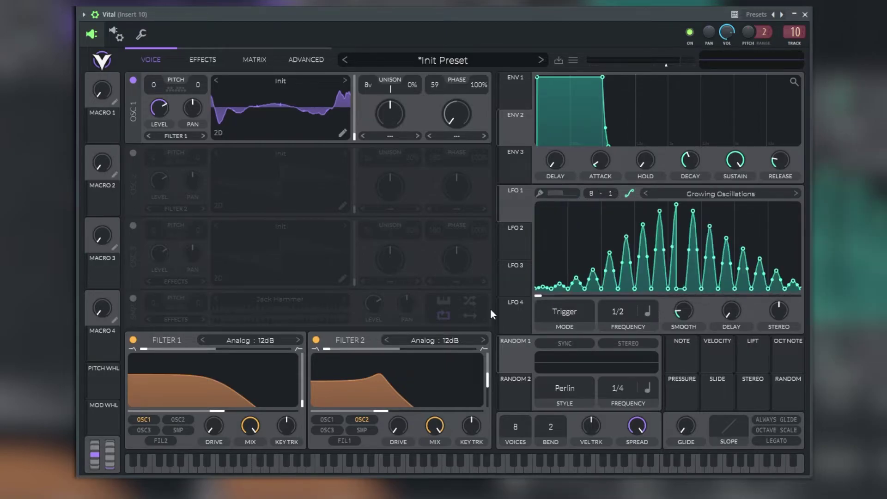
View LFO 1's mode options, keep Trigger, and set its frequency to 1/16.
{"action": "left_click", "coordinate": [567, 313]}
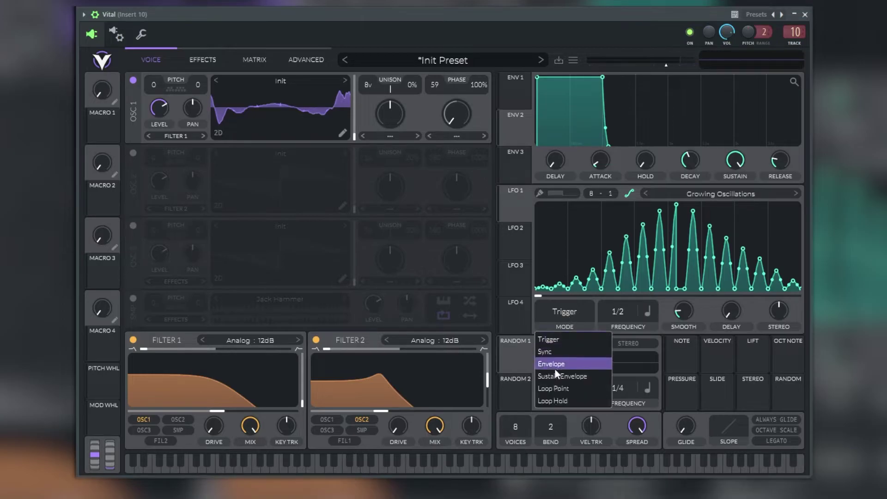
{"action": "left_click", "coordinate": [555, 369]}
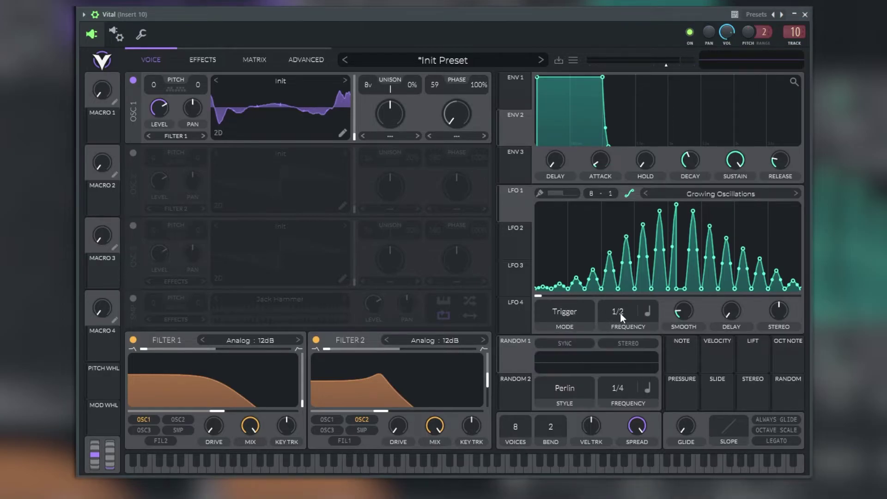
{"action": "left_click_drag", "start_coordinate": [620, 312], "coordinate": [620, 299]}
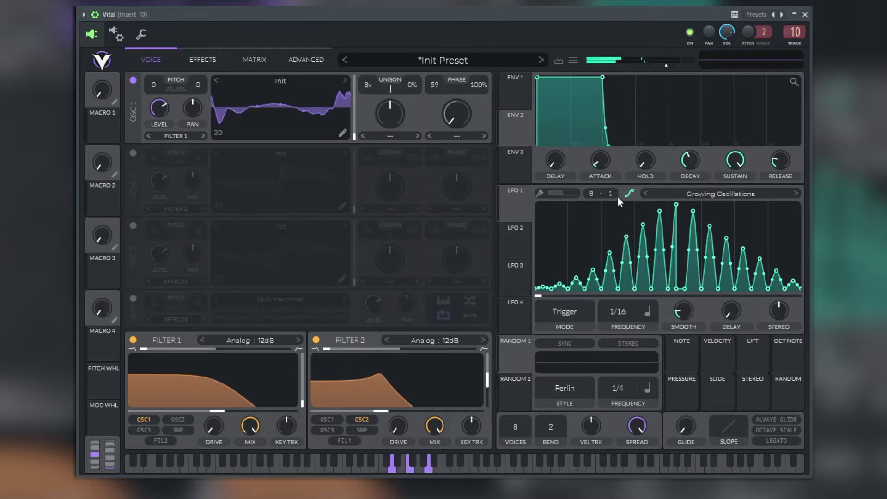
Assign LFO 1 to modulate oscillator 1's level, and move LFO 1's phase to the end of its range.
{"action": "left_click", "coordinate": [517, 203]}
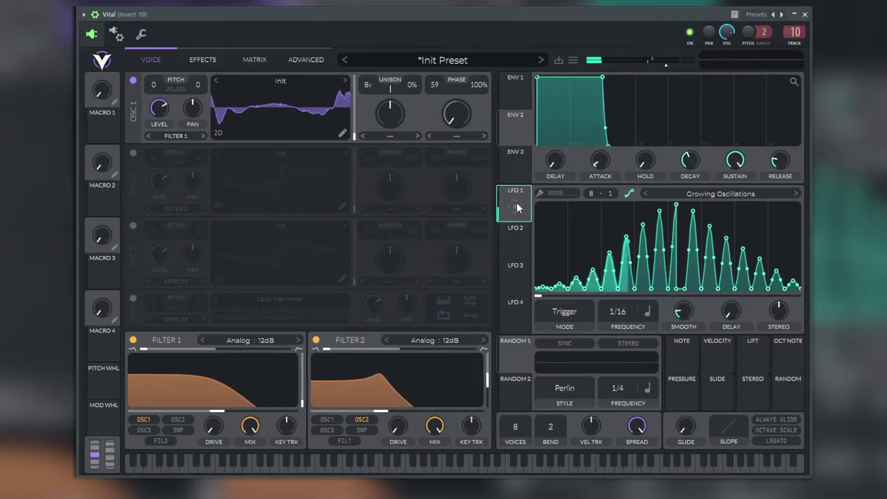
{"action": "left_click_drag", "start_coordinate": [516, 207], "coordinate": [157, 113]}
{"action": "left_click_drag", "start_coordinate": [594, 296], "coordinate": [795, 296]}
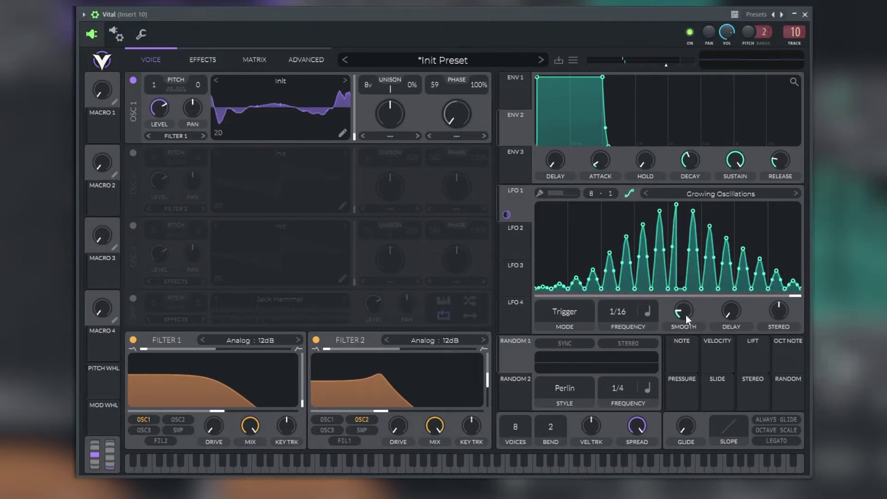
Increase LFO 1's smoothing and try different frequencies, ending at 4/1.
{"action": "left_click_drag", "start_coordinate": [685, 315], "coordinate": [684, 289]}
{"action": "left_click_drag", "start_coordinate": [614, 313], "coordinate": [611, 351]}
{"action": "scroll", "coordinate": [618, 311], "scroll_direction": "up", "scroll_amount": 1}
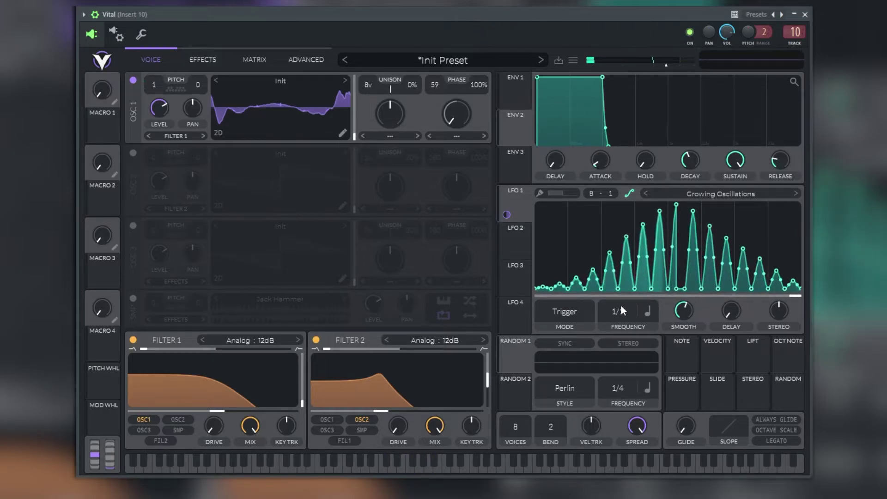
{"action": "scroll", "coordinate": [621, 308], "scroll_direction": "down", "scroll_amount": 2}
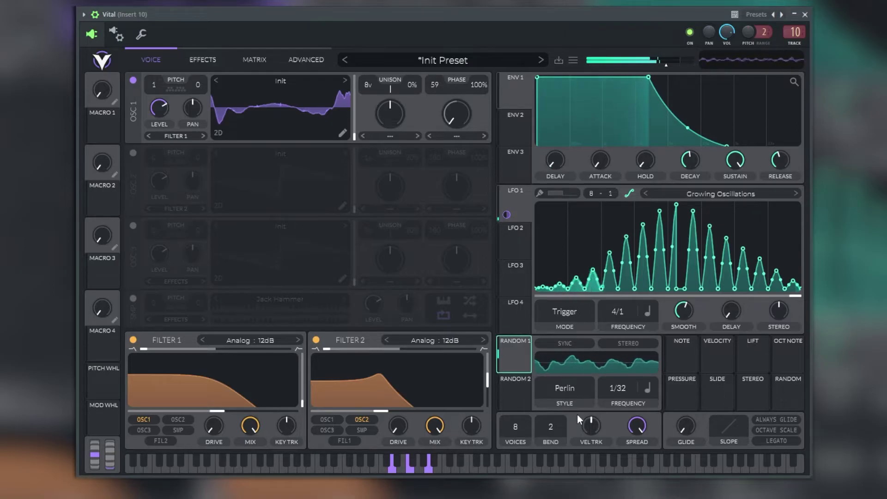
Set Random 1's frequency to 1/4 and play notes along the on-screen keyboard.
{"action": "left_click_drag", "start_coordinate": [606, 393], "coordinate": [626, 407]}
{"action": "left_click", "coordinate": [521, 353]}
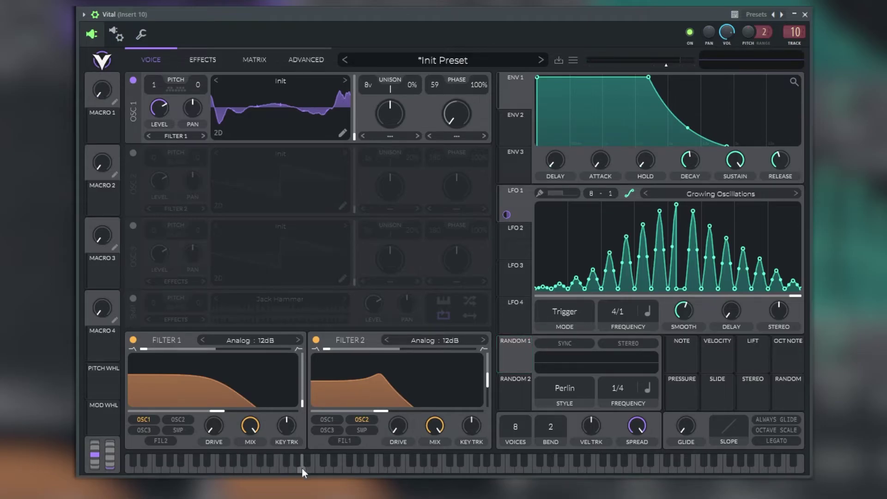
{"action": "mouse_move", "coordinate": [270, 470]}
{"action": "left_mouse_down"}
{"action": "mouse_move", "coordinate": [239, 469]}
{"action": "mouse_move", "coordinate": [650, 467]}
{"action": "left_mouse_up"}
In the modulation matrix, enable stereo for LFO 2 to Eq Band Cutoff and bend its remap curve up and steeply down.
{"action": "left_click", "coordinate": [253, 59]}
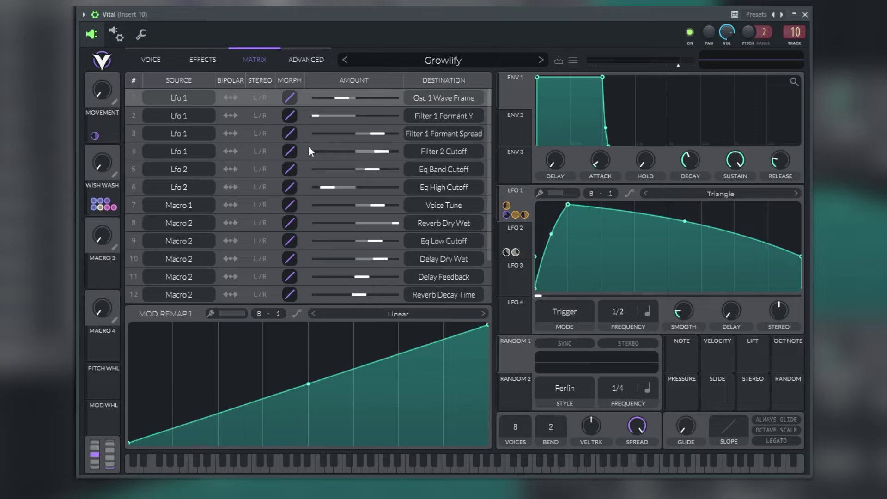
{"action": "left_click", "coordinate": [255, 169]}
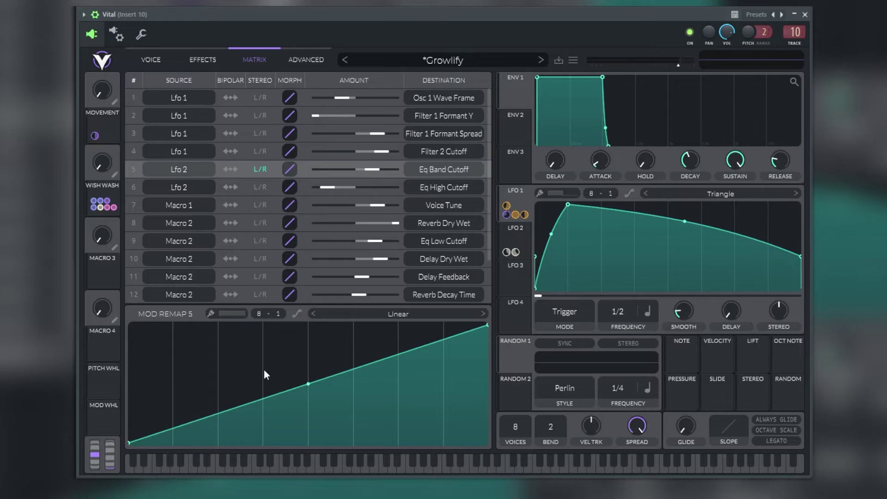
{"action": "left_click_drag", "start_coordinate": [309, 384], "coordinate": [308, 343]}
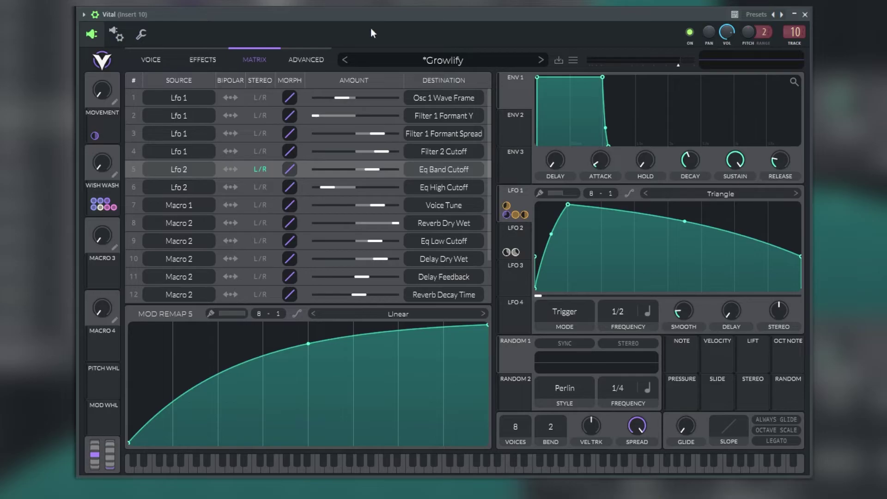
{"action": "left_click_drag", "start_coordinate": [308, 345], "coordinate": [444, 498]}
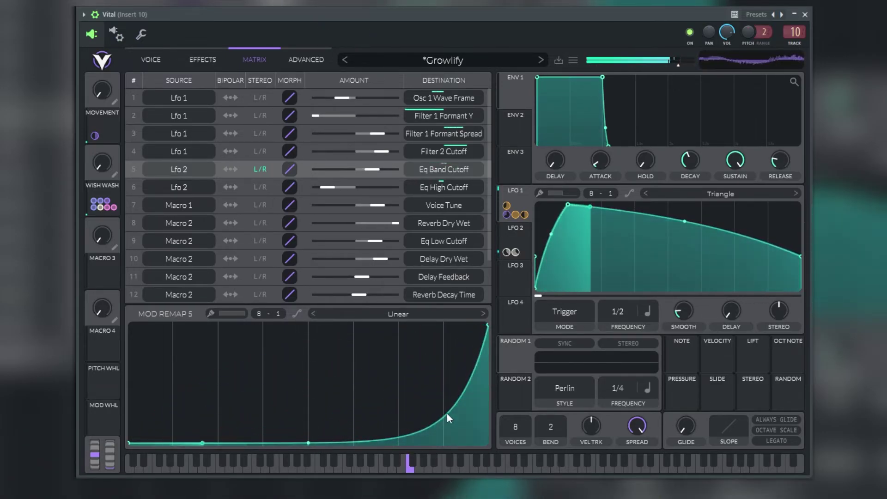
Cycle the remap 5 shape through Saw Up and Sin to Staircase Down, and play a note with it.
{"action": "left_click", "coordinate": [481, 314]}
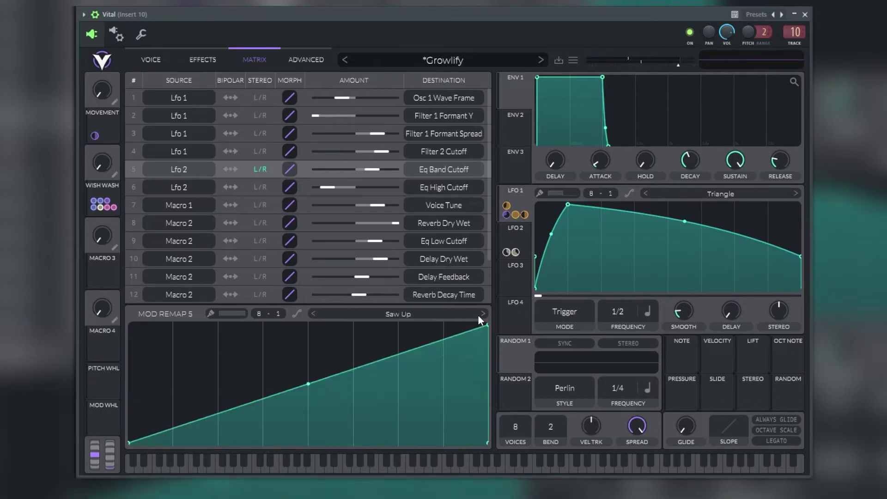
{"action": "left_click", "coordinate": [480, 314]}
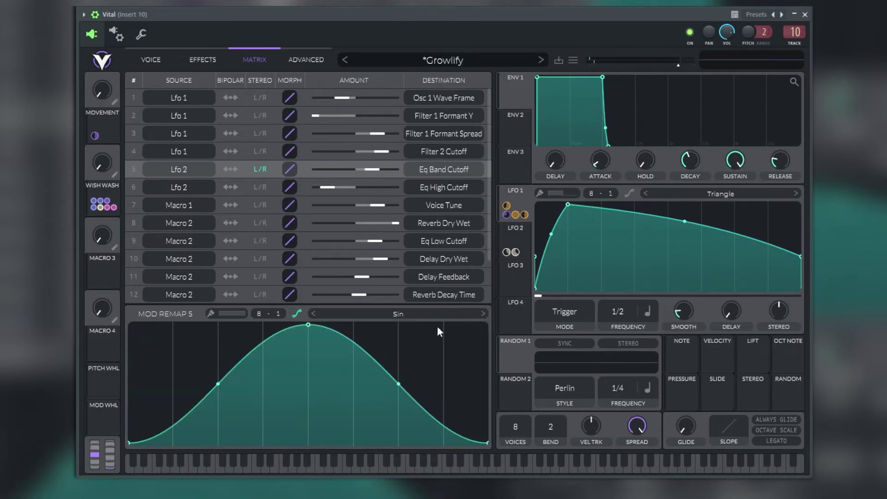
{"action": "left_click", "coordinate": [483, 313]}
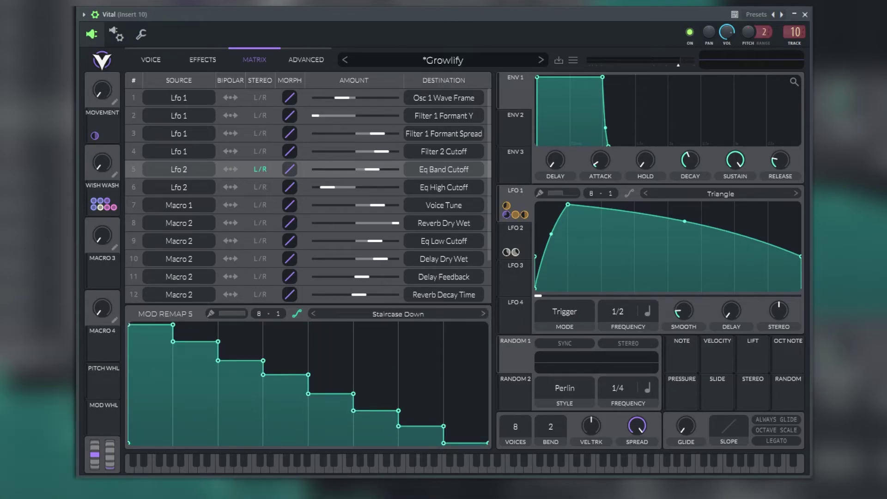
{"action": "key", "text": "space"}
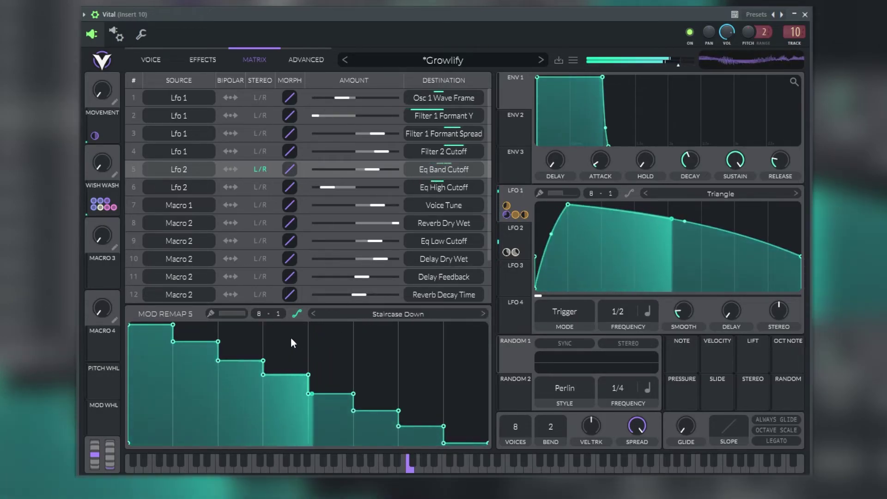
Try the remap curve's grid divisions, brush shape and paint mode.
{"action": "left_click_drag", "start_coordinate": [259, 314], "coordinate": [261, 336]}
{"action": "left_click", "coordinate": [228, 313]}
{"action": "left_click", "coordinate": [210, 313]}
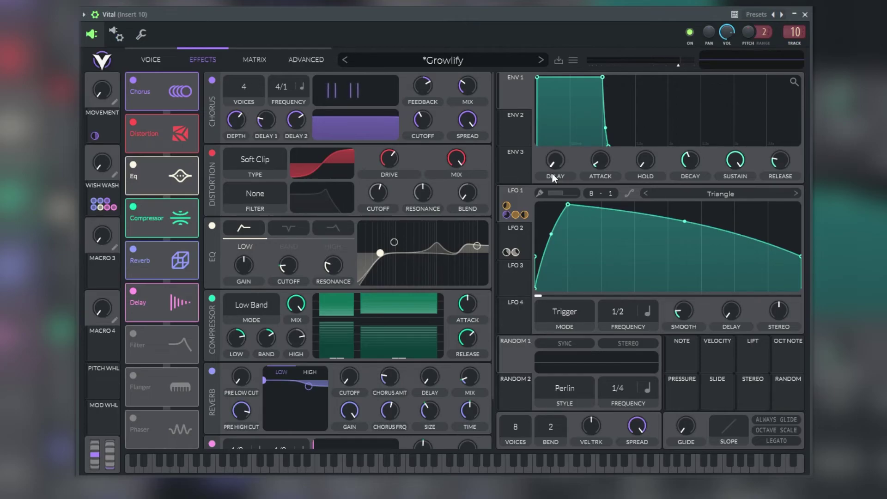
Switch off the Chorus, Distortion, Eq, Compressor, Reverb and Delay effects one after another while playing a note.
{"action": "scroll", "coordinate": [336, 246], "scroll_direction": "down", "scroll_amount": 2}
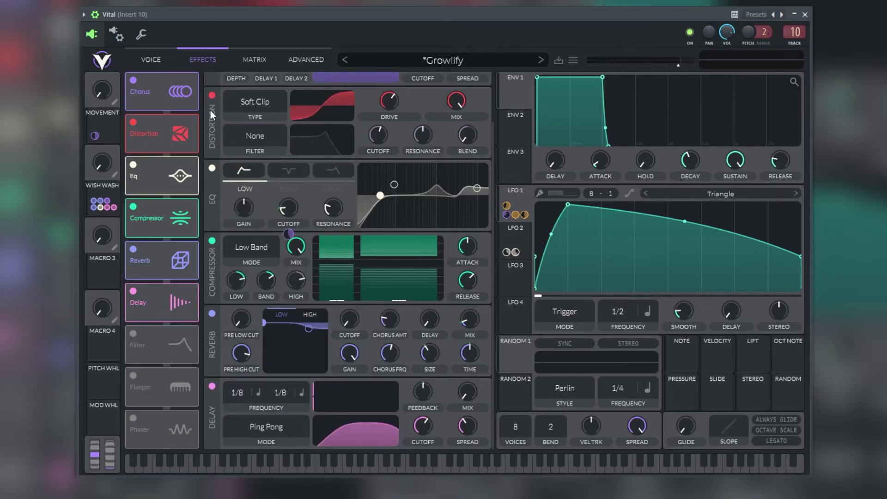
{"action": "left_click", "coordinate": [136, 79]}
{"action": "left_click", "coordinate": [134, 123]}
{"action": "left_click", "coordinate": [134, 165]}
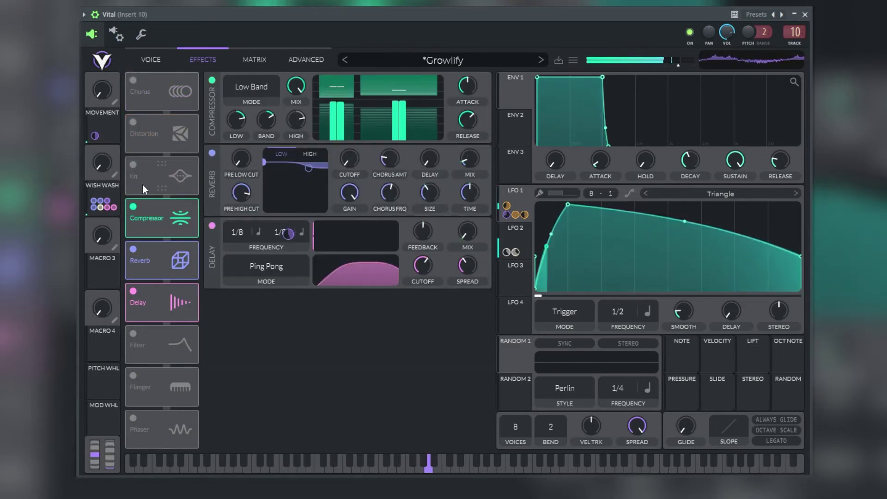
{"action": "left_click", "coordinate": [134, 206]}
{"action": "left_click", "coordinate": [133, 249]}
{"action": "left_click", "coordinate": [134, 291]}
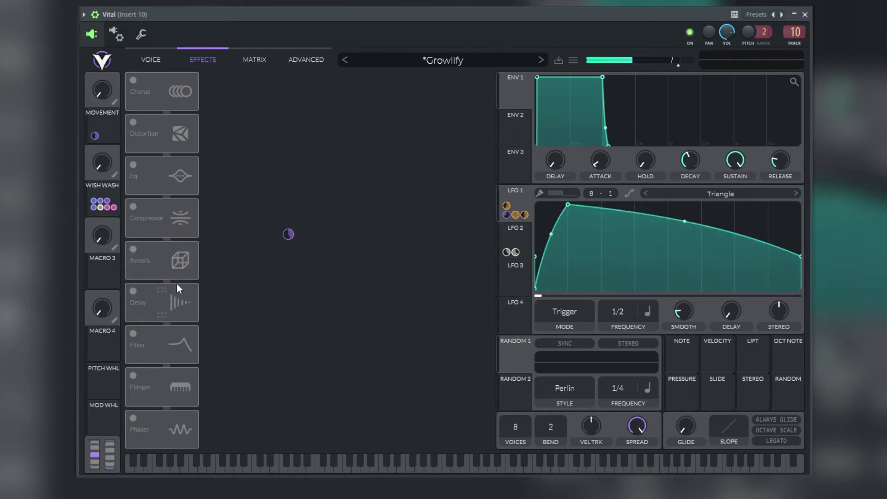
Switch the Delay, Reverb, Compressor, Eq, Distortion and Chorus effects back on one by one.
{"action": "left_click", "coordinate": [134, 291]}
{"action": "left_click", "coordinate": [134, 249]}
{"action": "left_click", "coordinate": [134, 207]}
{"action": "left_click", "coordinate": [133, 165]}
{"action": "left_click", "coordinate": [133, 122]}
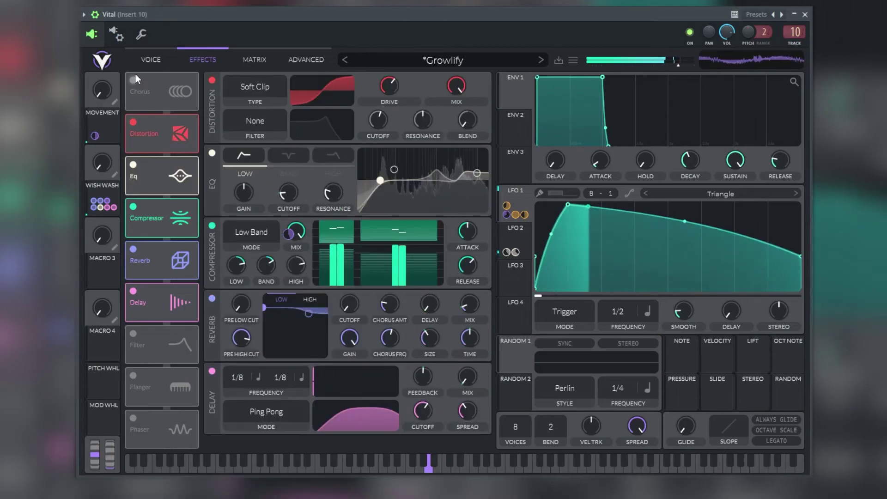
{"action": "left_click", "coordinate": [134, 79]}
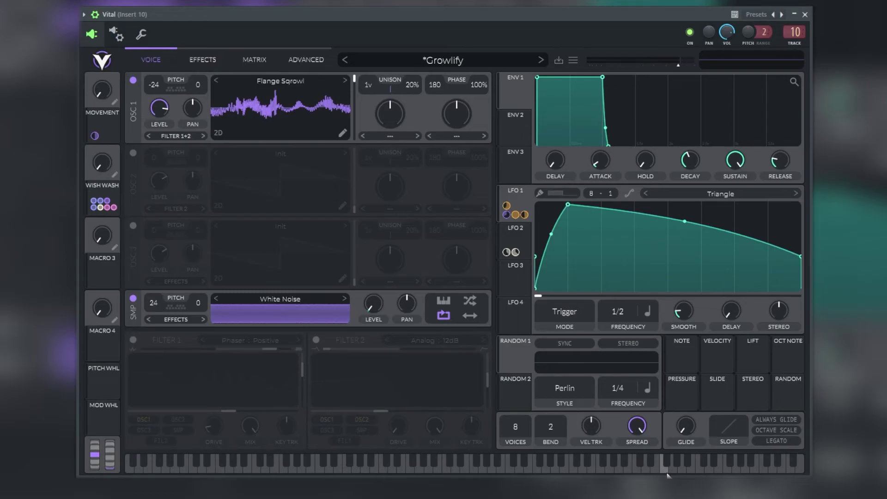
Examine the advanced settings, including Osc 1's unison stack types and the frequency unit choices.
{"action": "left_click", "coordinate": [666, 474]}
{"action": "left_click", "coordinate": [305, 60]}
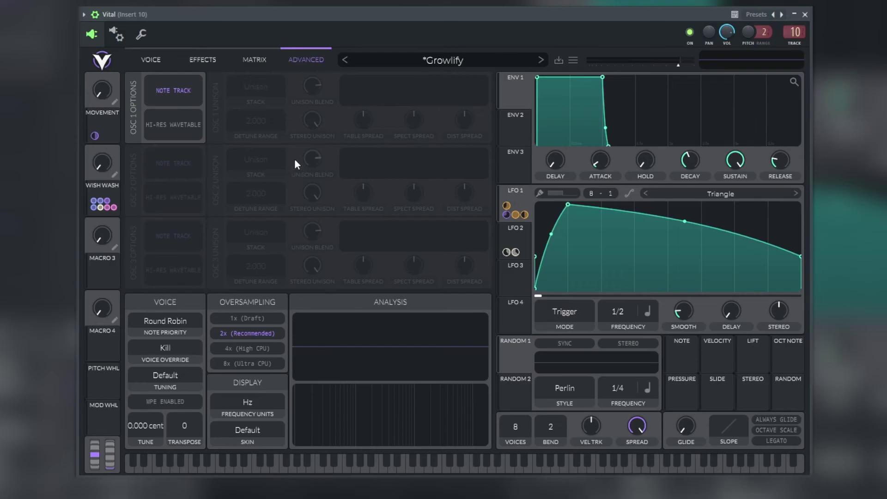
{"action": "left_click", "coordinate": [238, 85]}
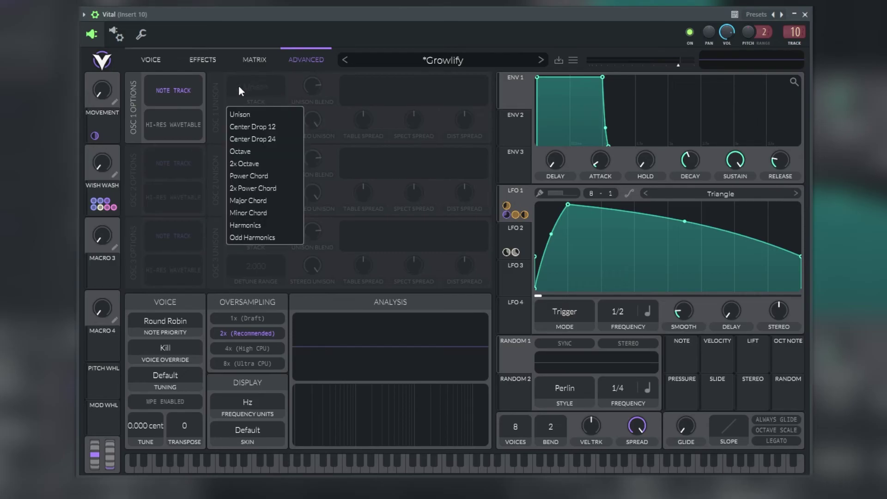
{"action": "left_click", "coordinate": [242, 115]}
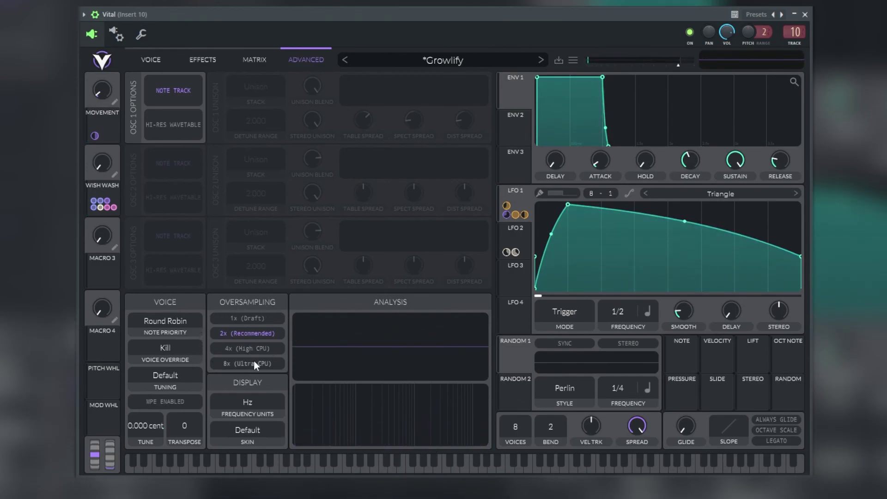
{"action": "left_click", "coordinate": [247, 400]}
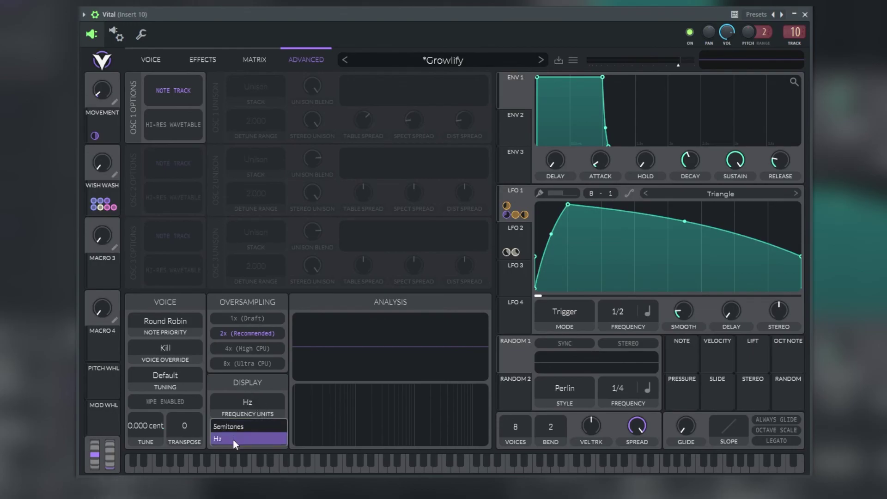
{"action": "left_click", "coordinate": [305, 399]}
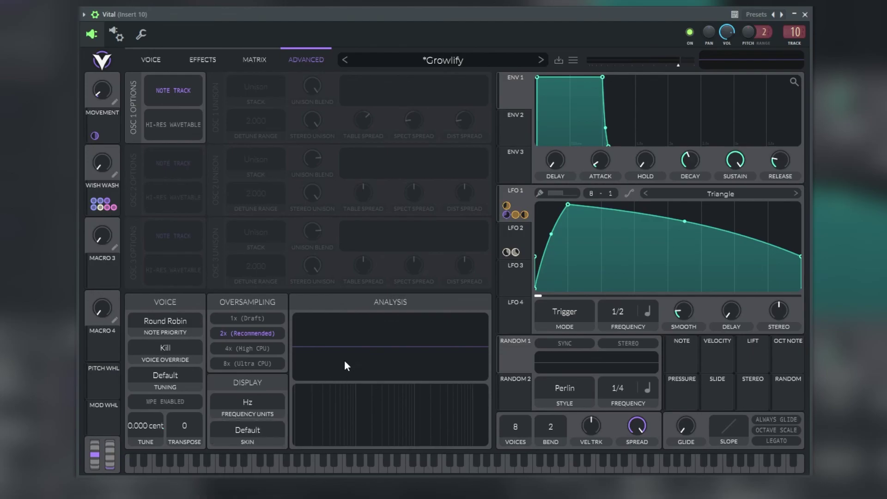